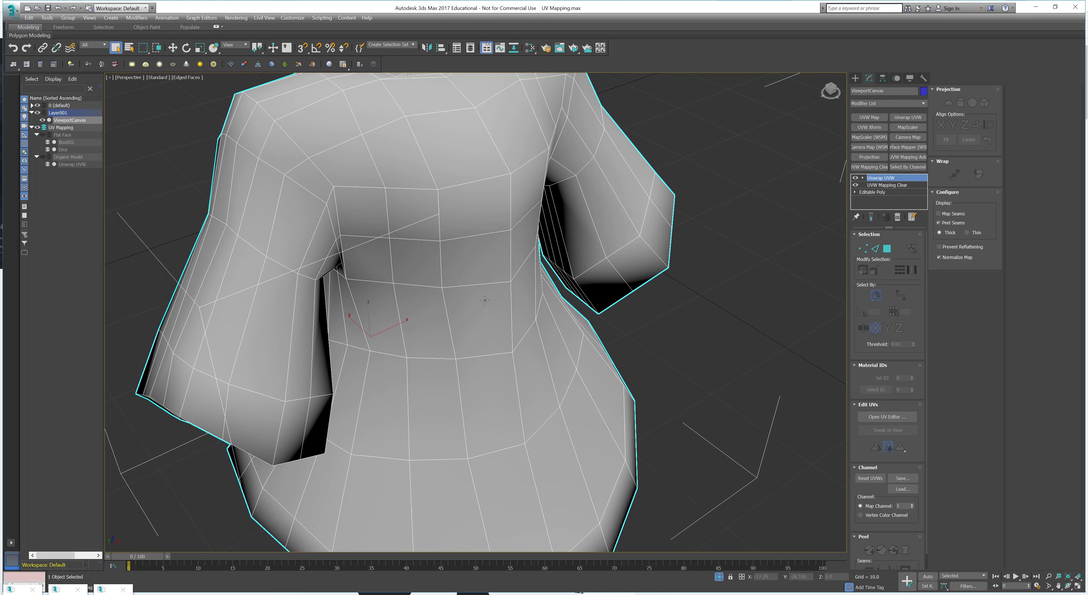
# Step: Open the Viewport Canvas painting tools for the shirt model and place their window clear of the model
pyautogui.scroll(-3, 489, 294)
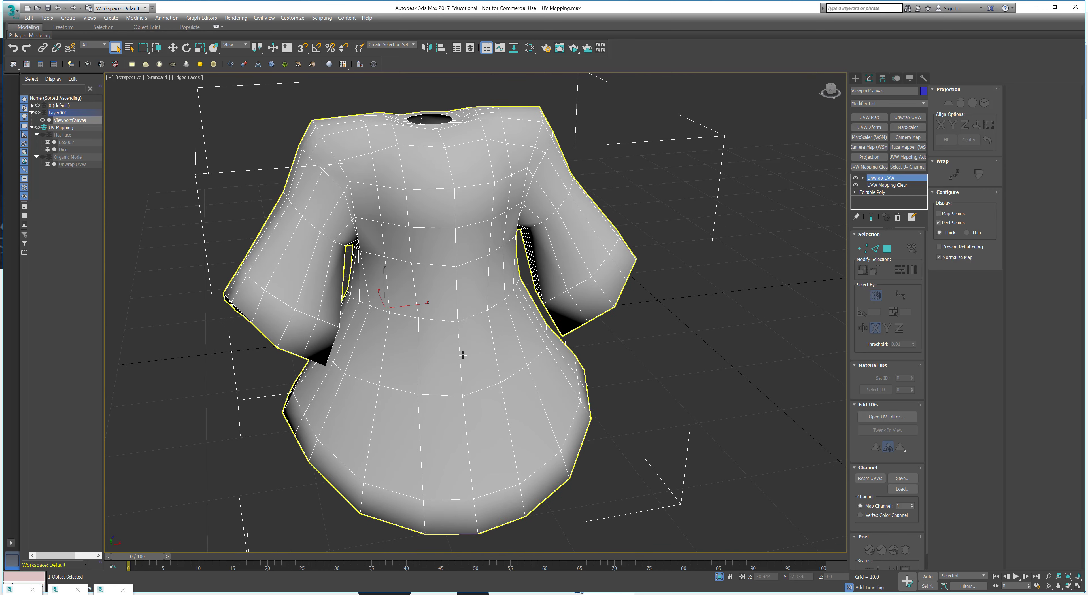
pyautogui.keyDown('alt'); pyautogui.moveTo(471, 351); pyautogui.dragTo(498, 339, button='middle'); pyautogui.keyUp('alt')
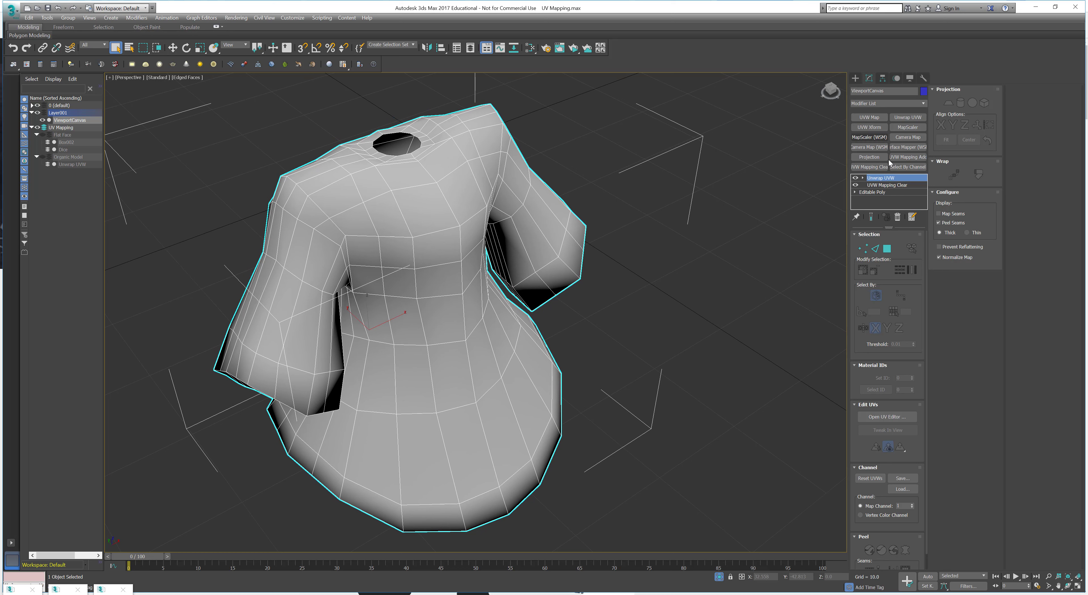
pyautogui.moveTo(442, 223); pyautogui.dragTo(470, 218, button='middle')
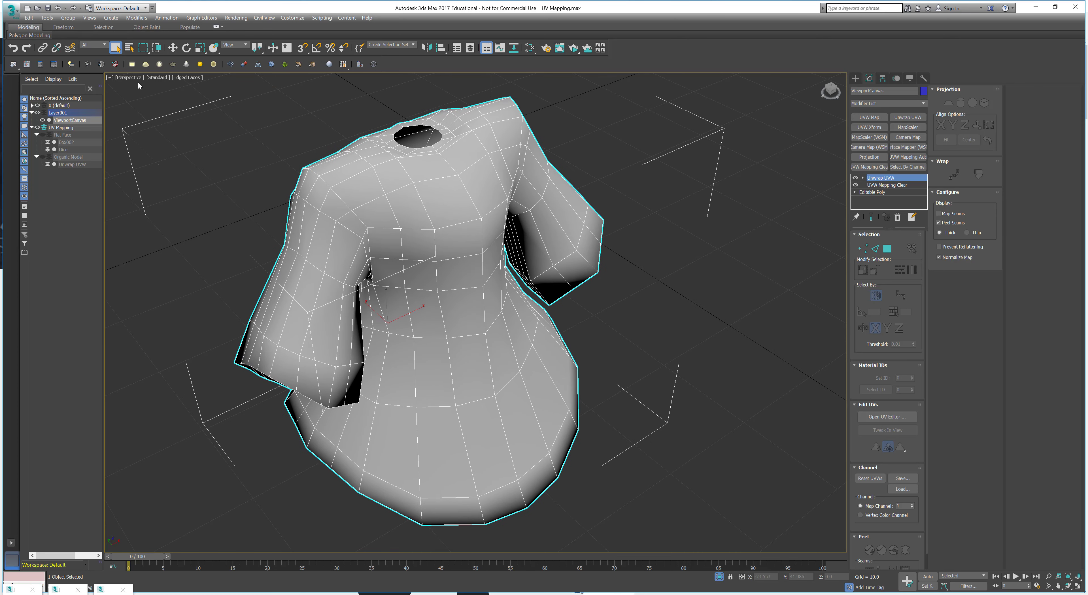
pyautogui.click(47, 18)
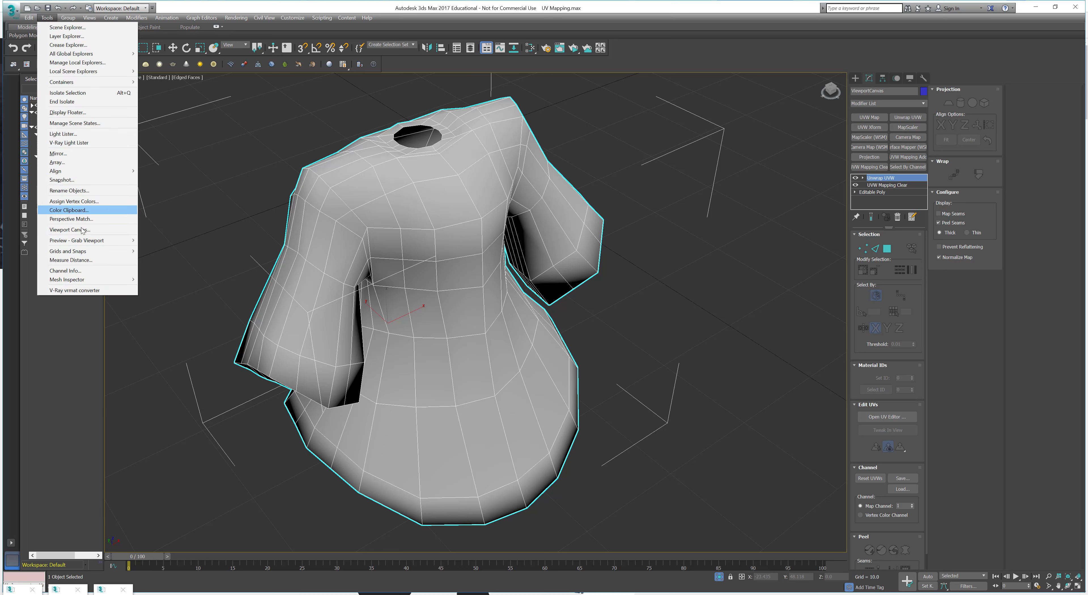
pyautogui.click(70, 230)
pyautogui.moveTo(474, 107); pyautogui.dragTo(751, 112)
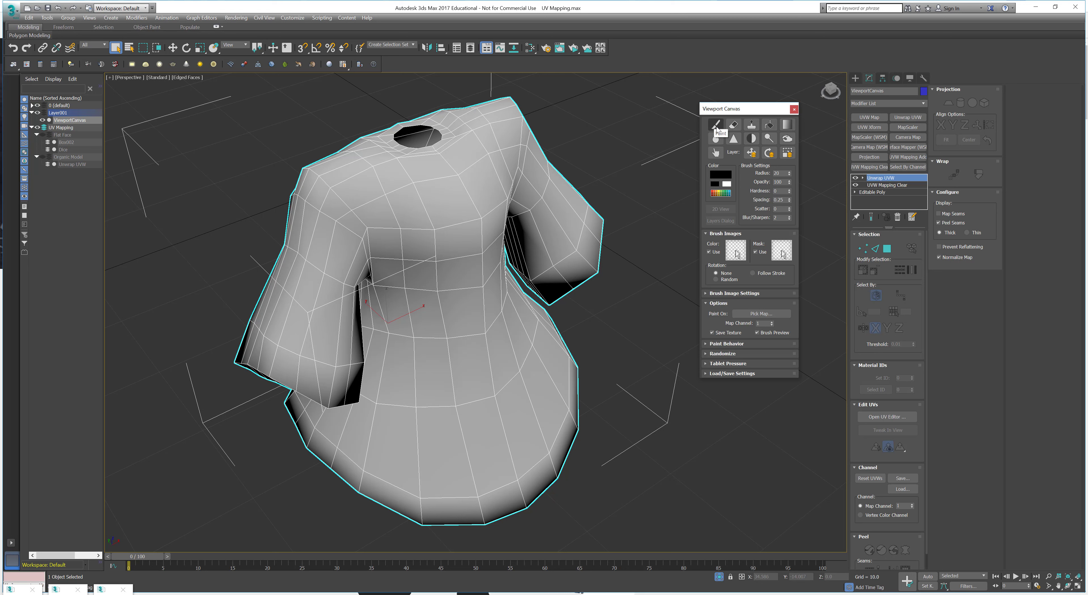
# Step: Start painting on a new 1024 × 1024 diffuse map texture saved as the BMP file temp with the 8 bit optimized palette
pyautogui.click(717, 127)
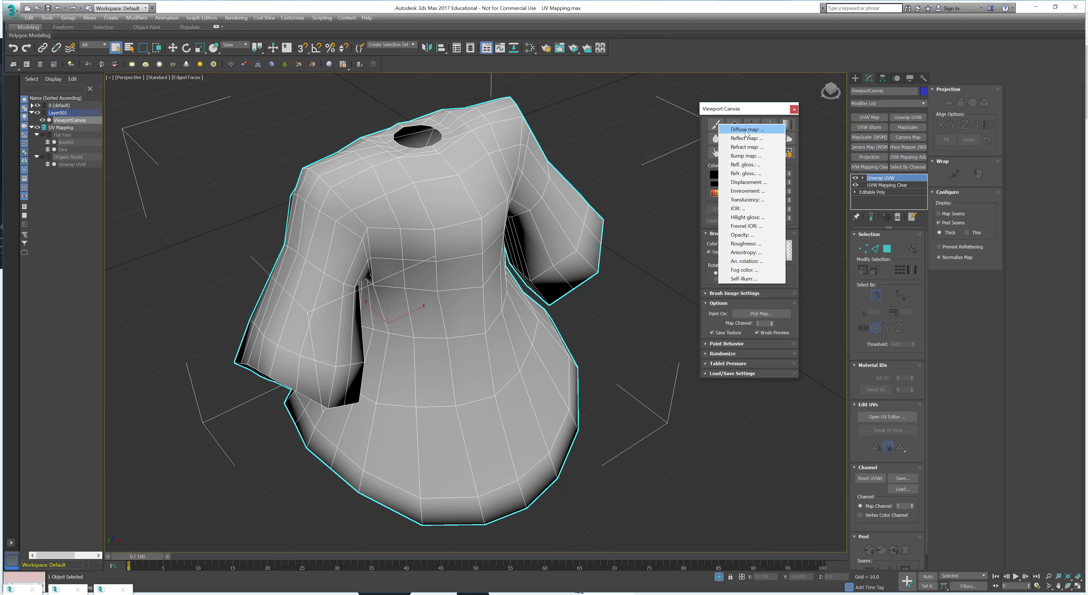
pyautogui.click(745, 132)
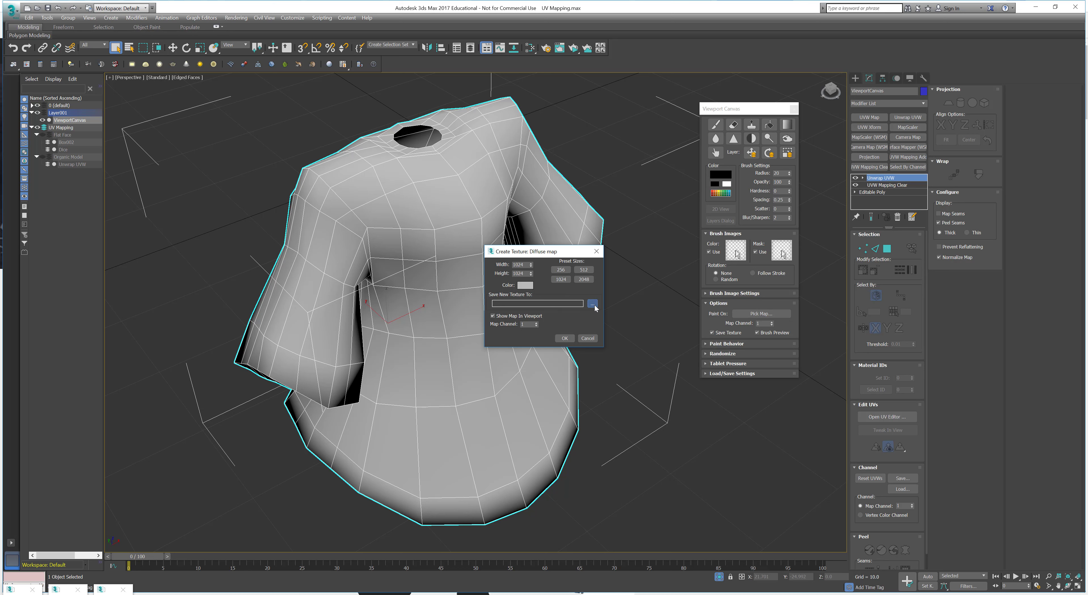
pyautogui.click(593, 305)
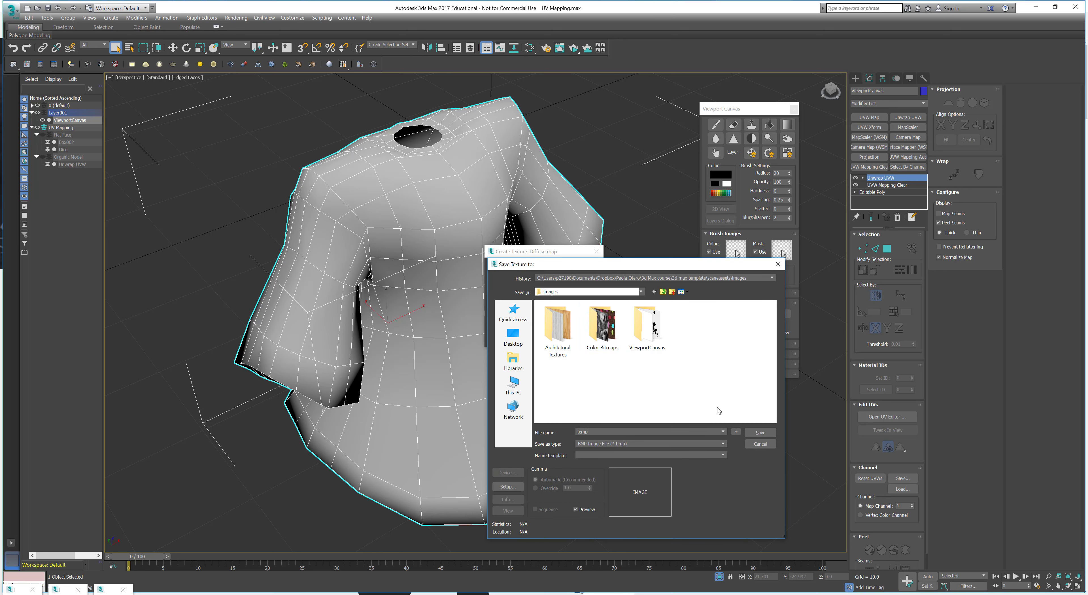
pyautogui.click(765, 432)
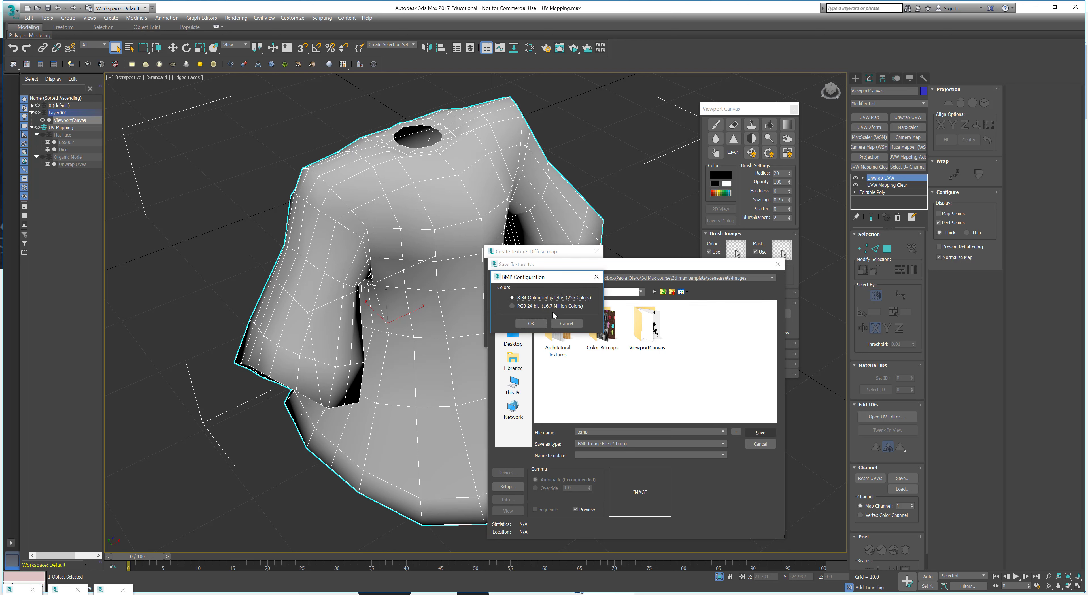
pyautogui.click(543, 324)
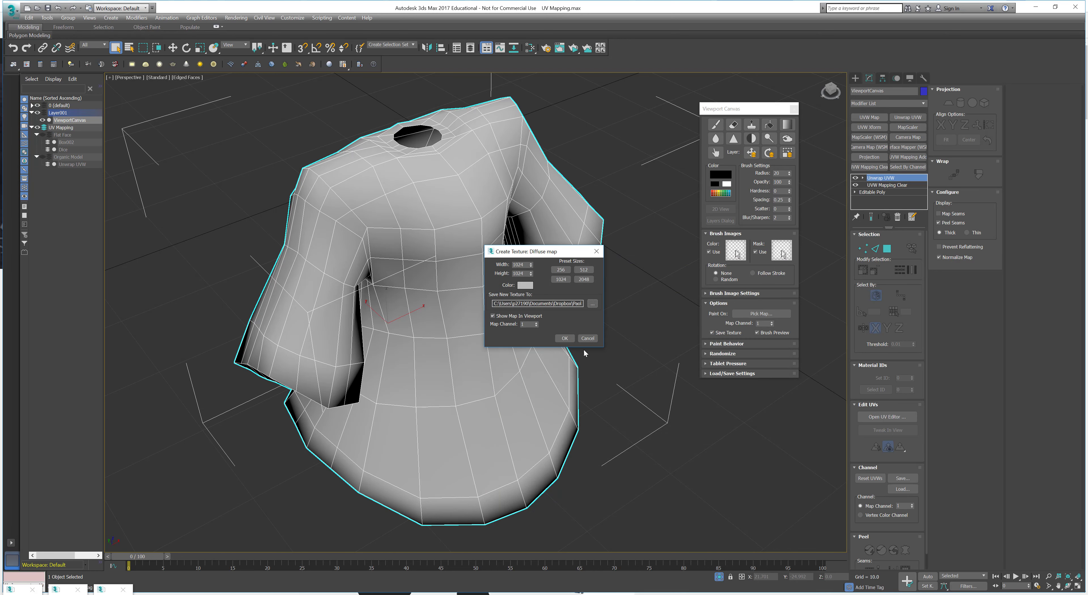
pyautogui.click(564, 338)
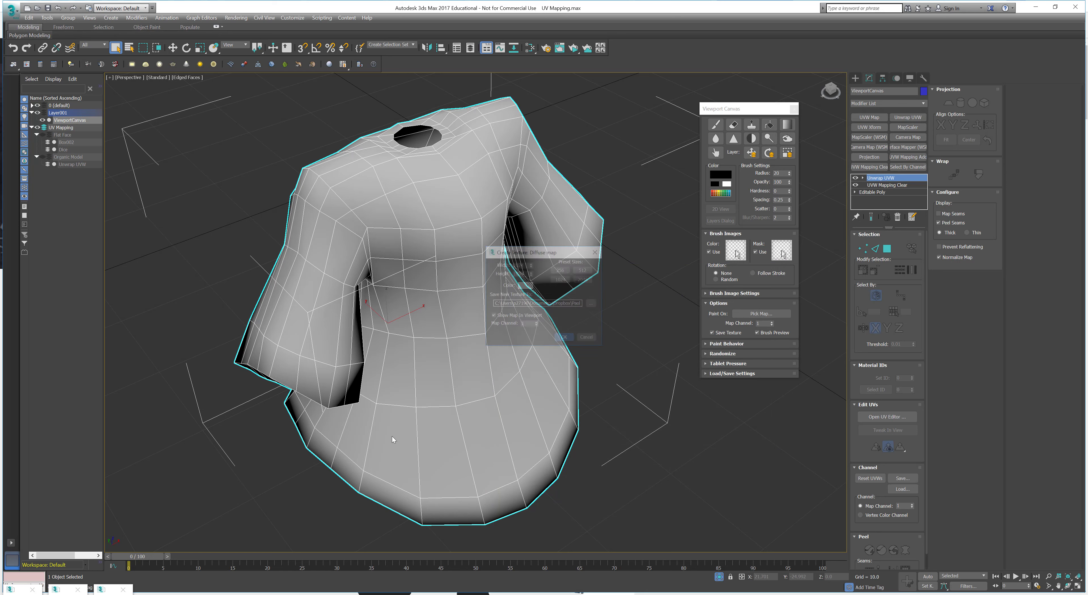
# Step: Add a new layer above the Background layer, and fill the shirt's Background layer with pale yellow
pyautogui.moveTo(102, 134); pyautogui.dragTo(653, 102)
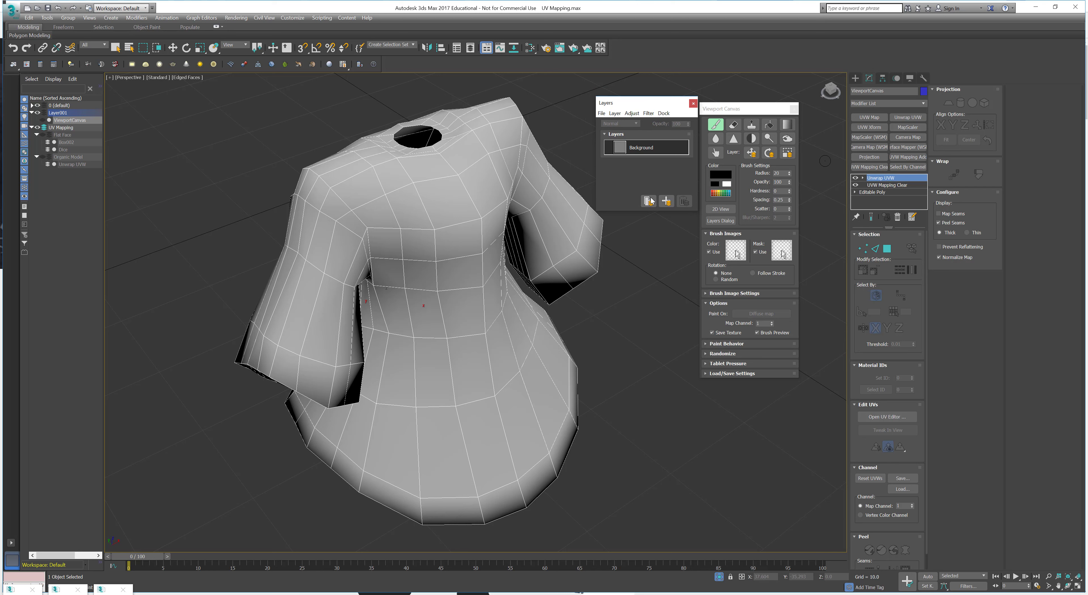
pyautogui.click(667, 202)
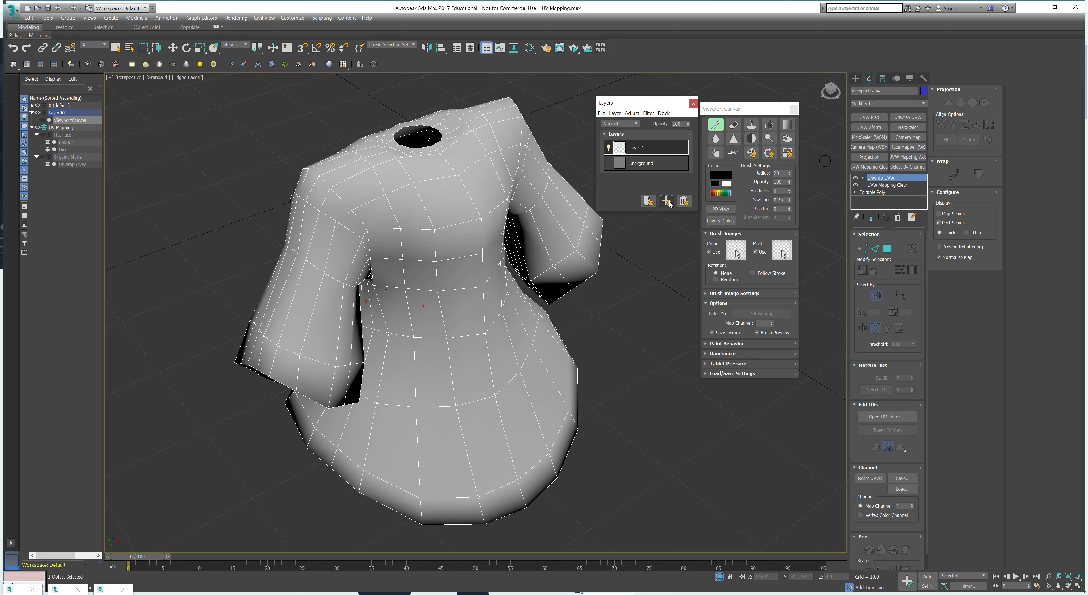
pyautogui.click(660, 168)
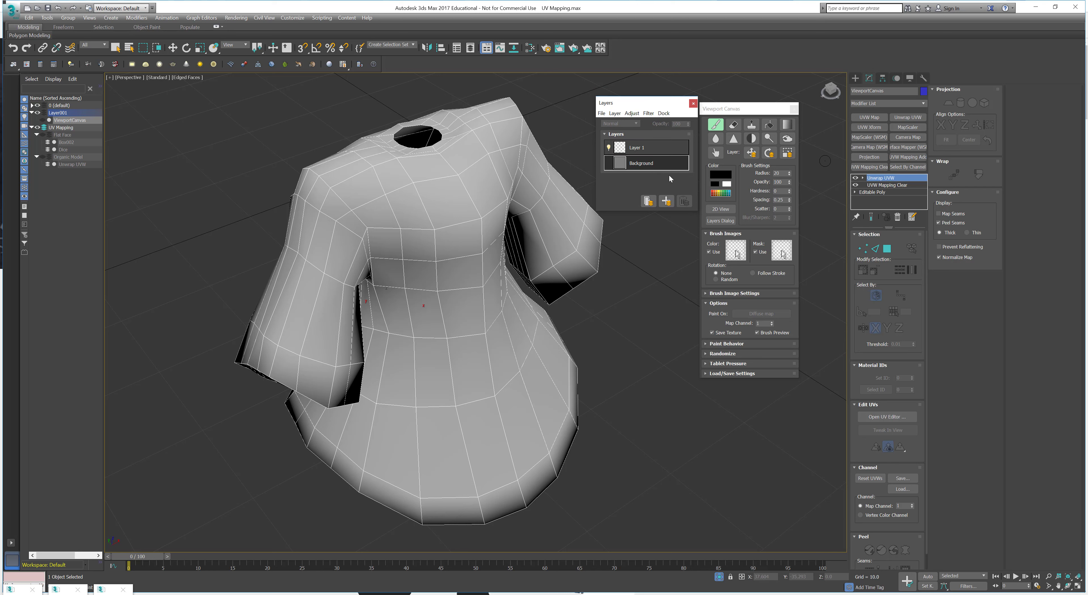
pyautogui.click(769, 124)
pyautogui.click(720, 174)
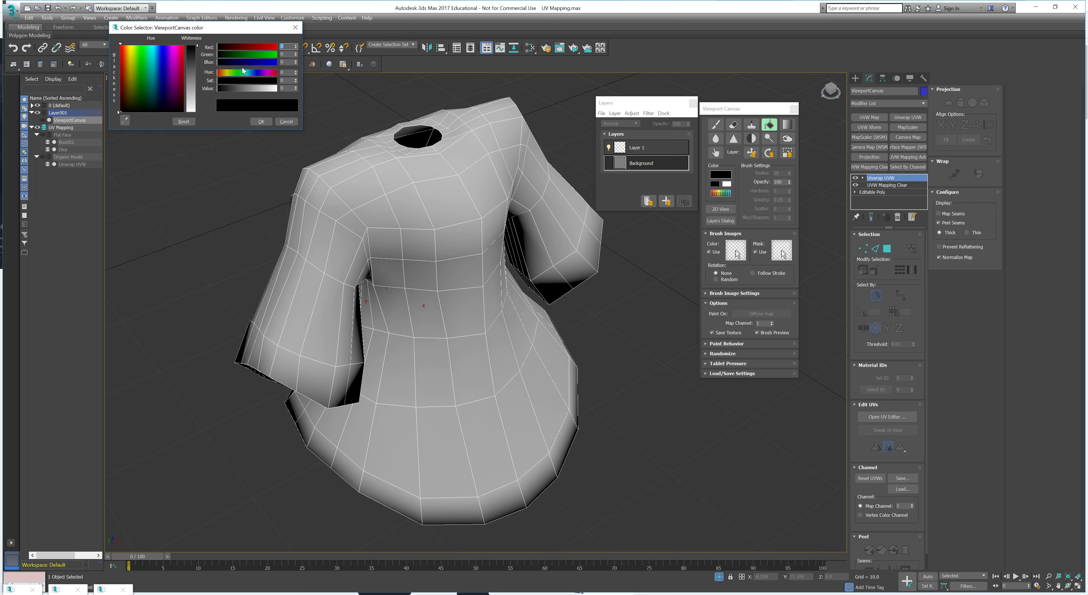
pyautogui.moveTo(224, 75)
pyautogui.mouseDown()
pyautogui.moveTo(194, 78)
pyautogui.moveTo(194, 92)
pyautogui.mouseUp()
pyautogui.click(132, 51)
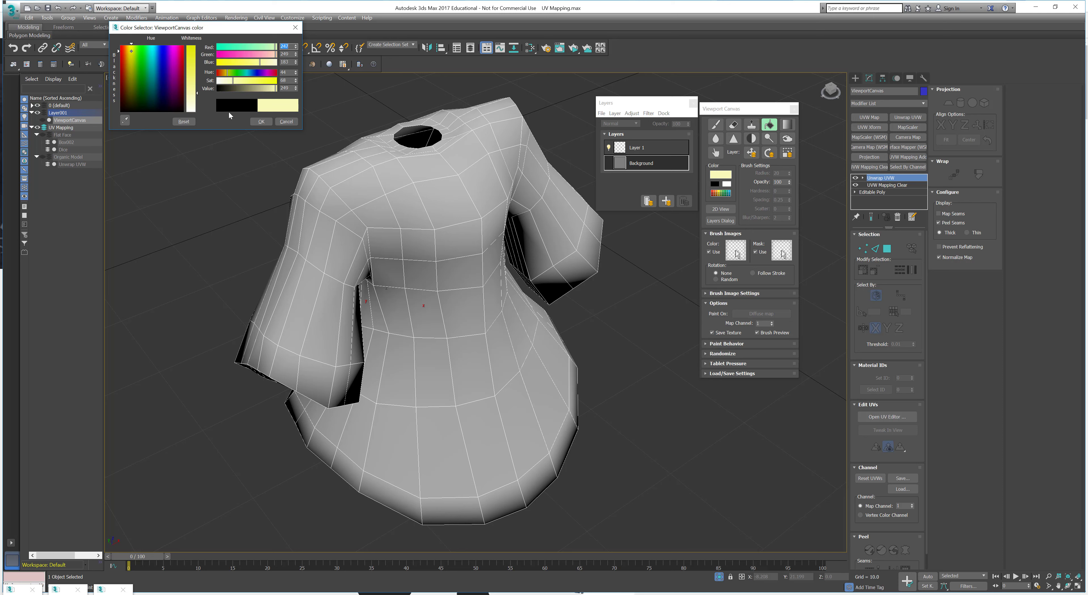
pyautogui.click(261, 122)
pyautogui.click(446, 214)
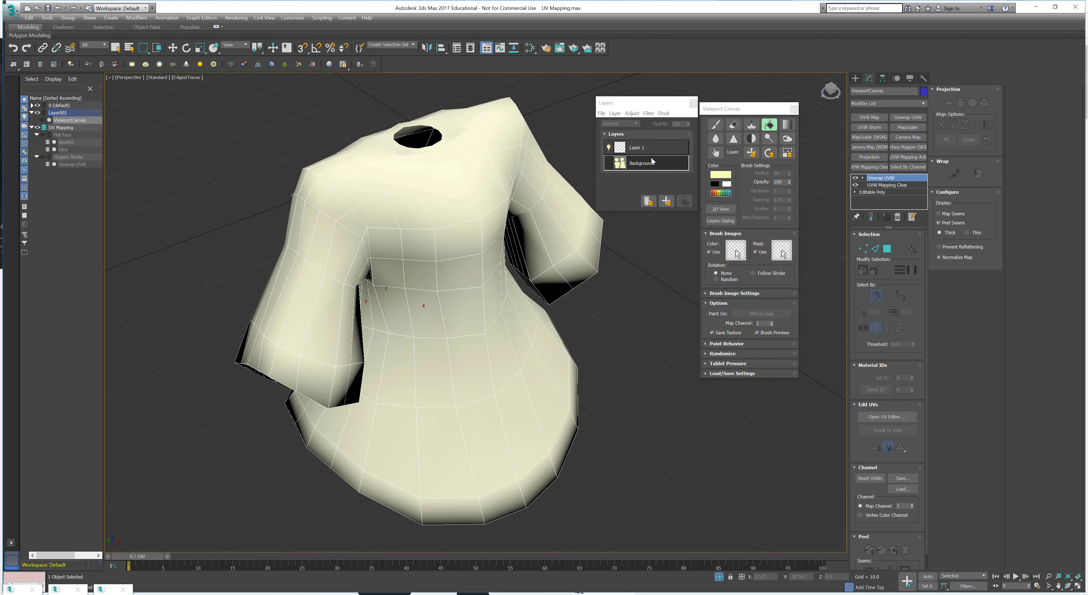
# Step: On Layer 1, paint a thick black stroke down the shirt's front and thin curved strokes beside it with a smaller brush radius
pyautogui.click(646, 147)
pyautogui.click(715, 124)
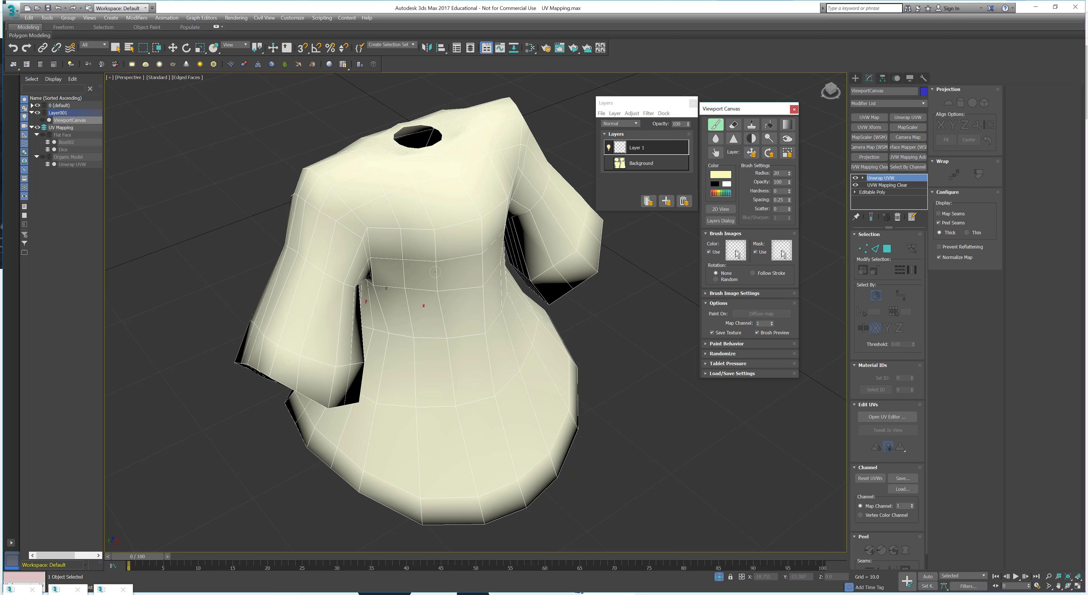
pyautogui.click(714, 184)
pyautogui.moveTo(433, 299); pyautogui.dragTo(443, 433)
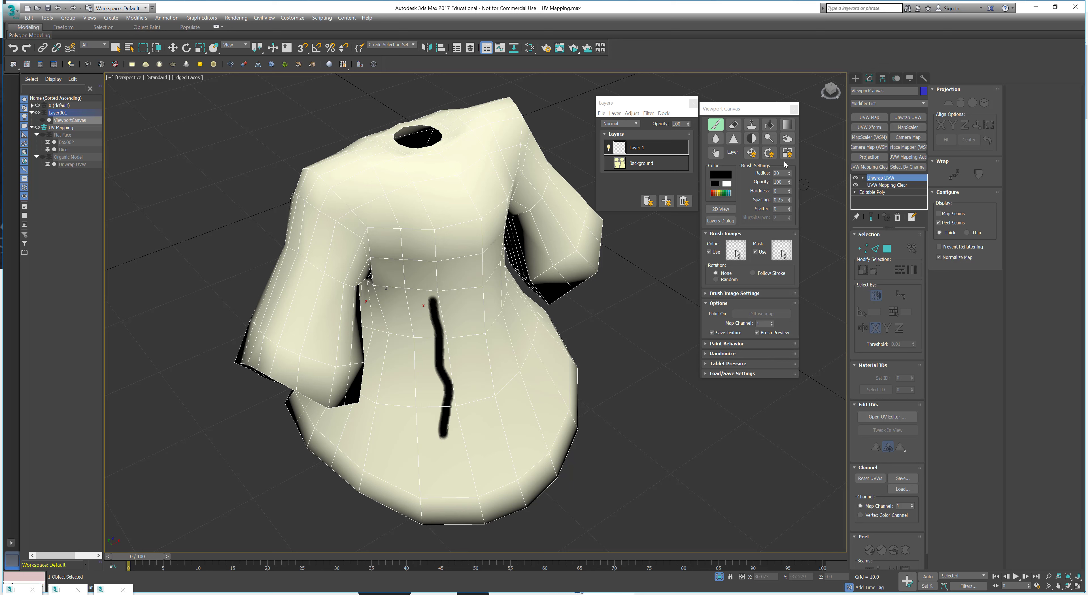
pyautogui.moveTo(789, 174); pyautogui.dragTo(791, 179)
pyautogui.moveTo(480, 323)
pyautogui.mouseDown()
pyautogui.moveTo(483, 374)
pyautogui.moveTo(459, 422)
pyautogui.mouseUp()
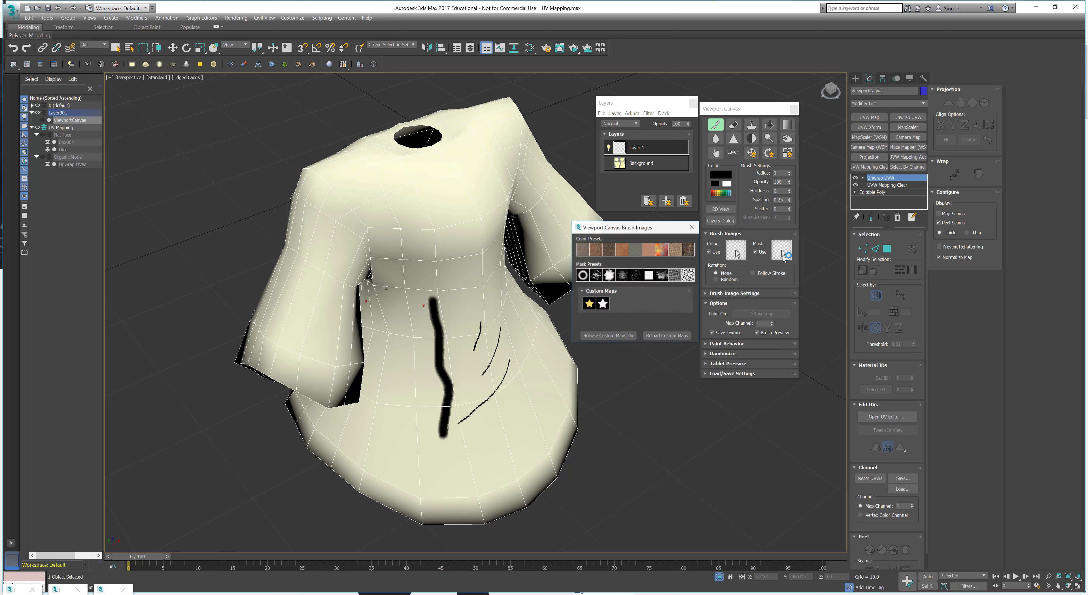
# Step: Stamp rings across the shirt's front using the ring brush mask at radius 64, lowering brush opacity to 84 for one on the upper chest
pyautogui.click(583, 275)
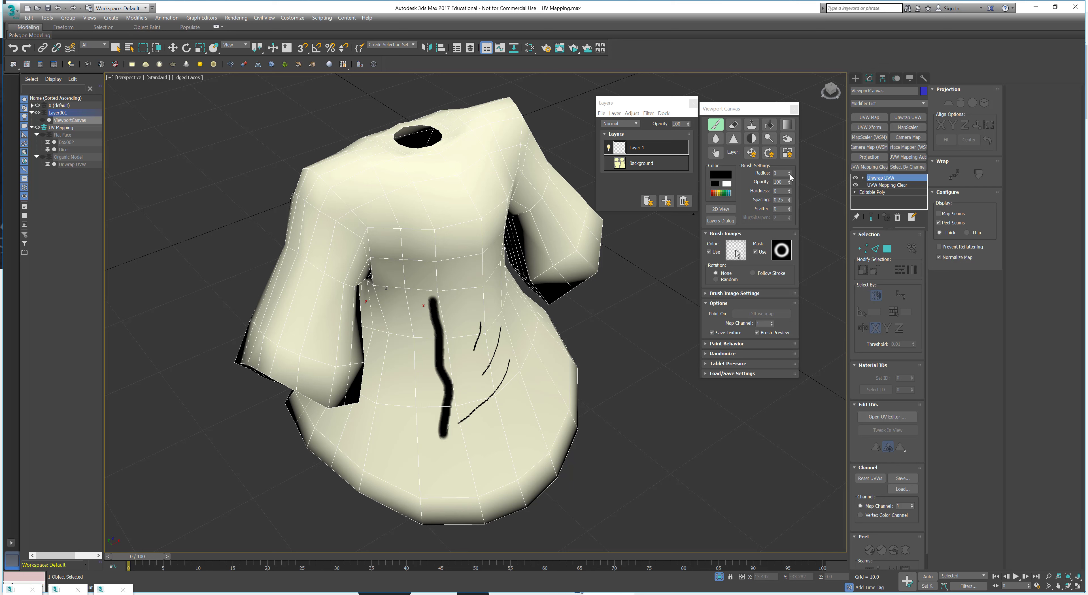
pyautogui.moveTo(789, 174); pyautogui.dragTo(789, 149)
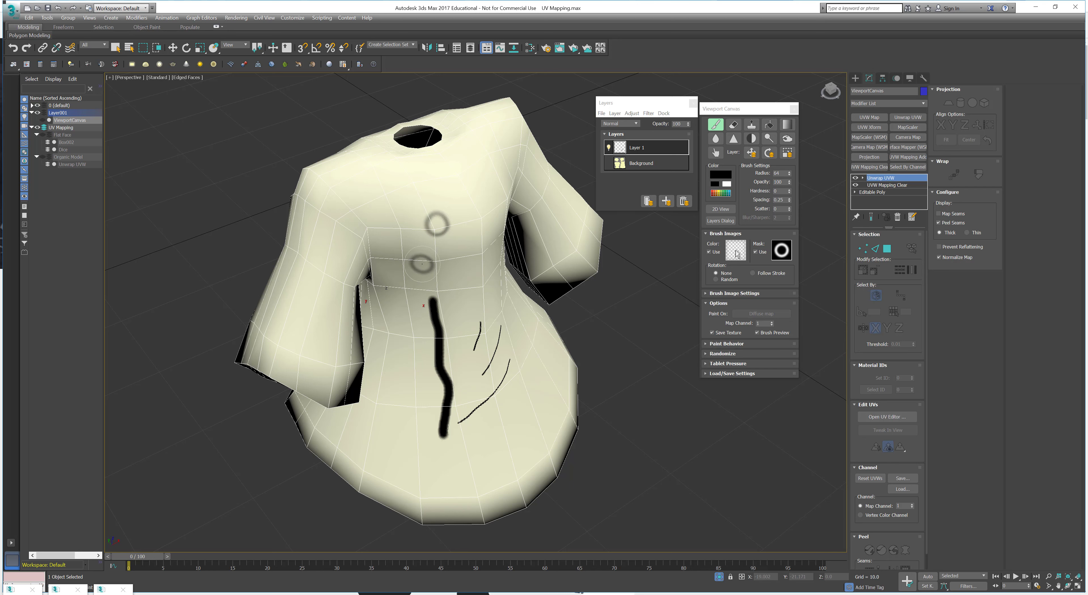
pyautogui.moveTo(422, 266); pyautogui.dragTo(422, 273)
pyautogui.click(453, 286)
pyautogui.click(469, 254)
pyautogui.click(500, 285)
pyautogui.click(528, 349)
pyautogui.click(512, 416)
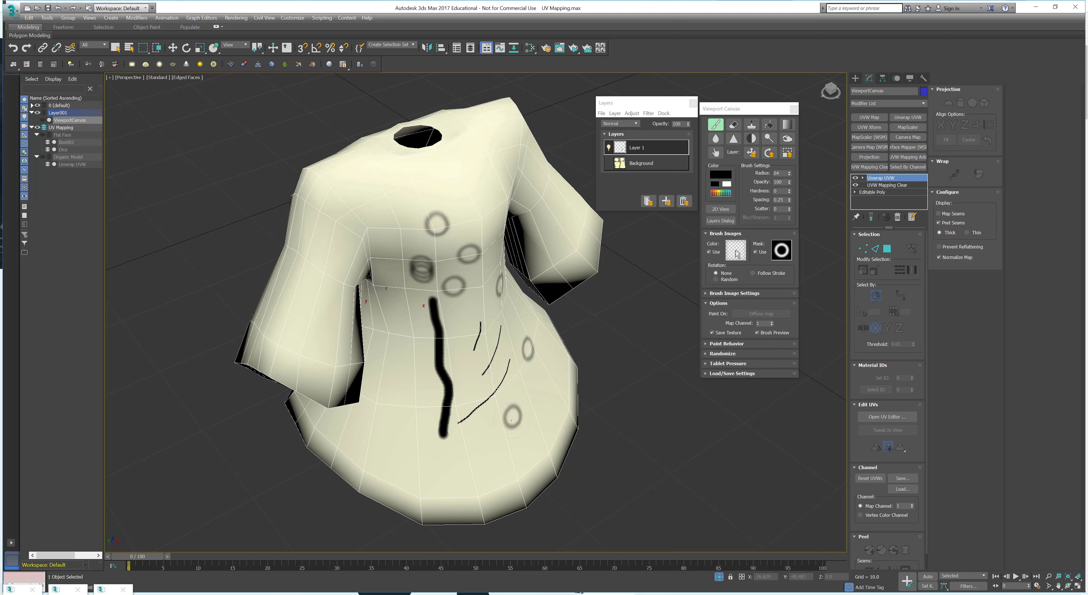
pyautogui.moveTo(465, 462); pyautogui.dragTo(452, 462)
pyautogui.click(398, 442)
pyautogui.click(386, 385)
pyautogui.click(397, 325)
pyautogui.click(454, 300)
pyautogui.moveTo(789, 182); pyautogui.dragTo(790, 184)
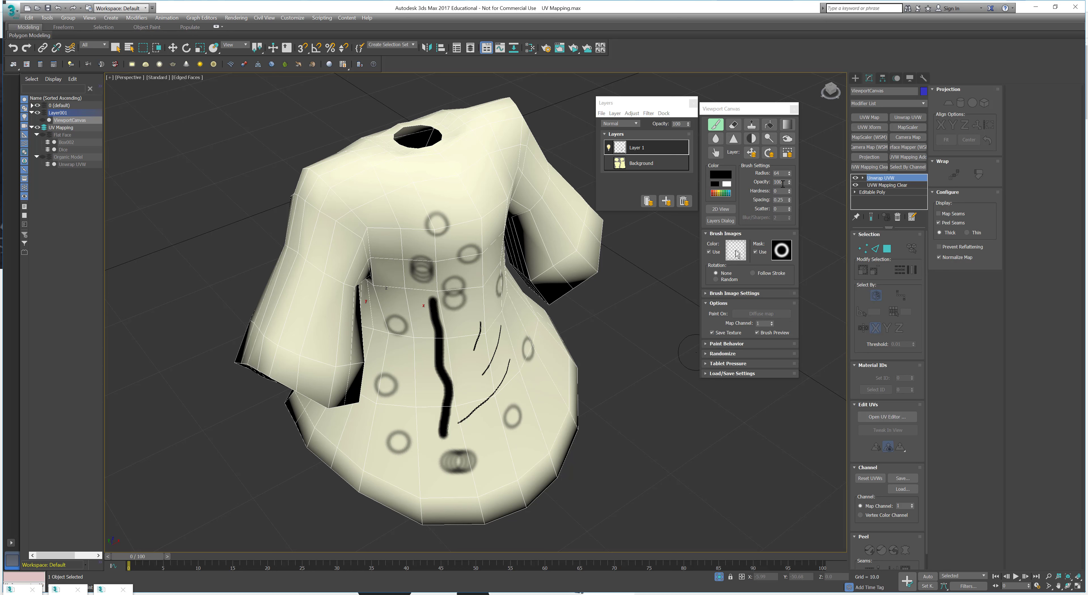
pyautogui.click(459, 193)
# Step: Paint broad black strokes over the shirt's shoulder on a new layer, and lower that layer's opacity to 70
pyautogui.click(667, 202)
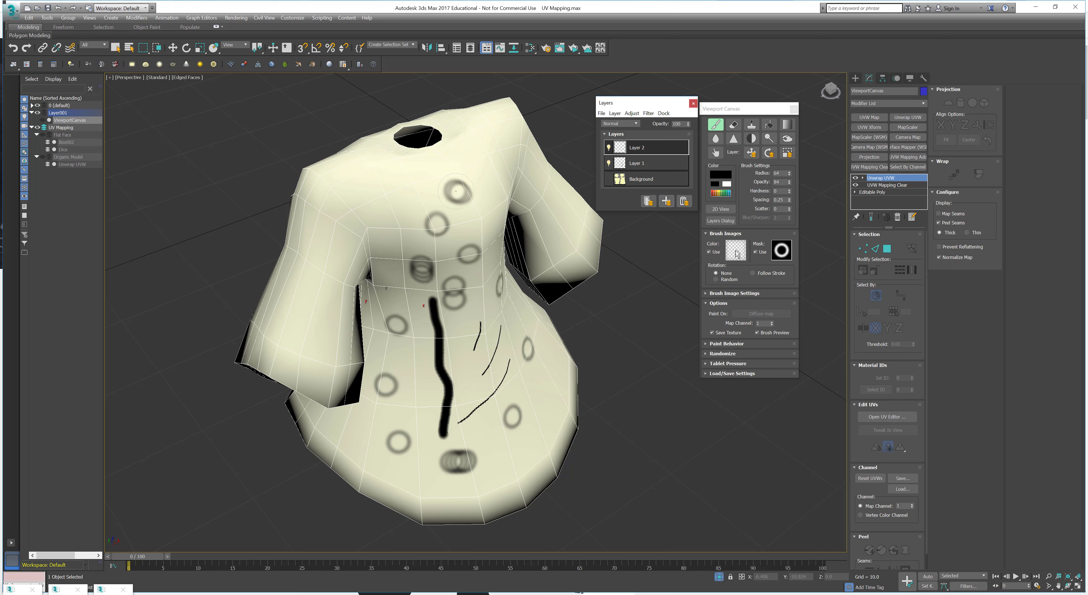
pyautogui.moveTo(399, 186)
pyautogui.mouseDown()
pyautogui.moveTo(326, 279)
pyautogui.moveTo(357, 207)
pyautogui.mouseUp()
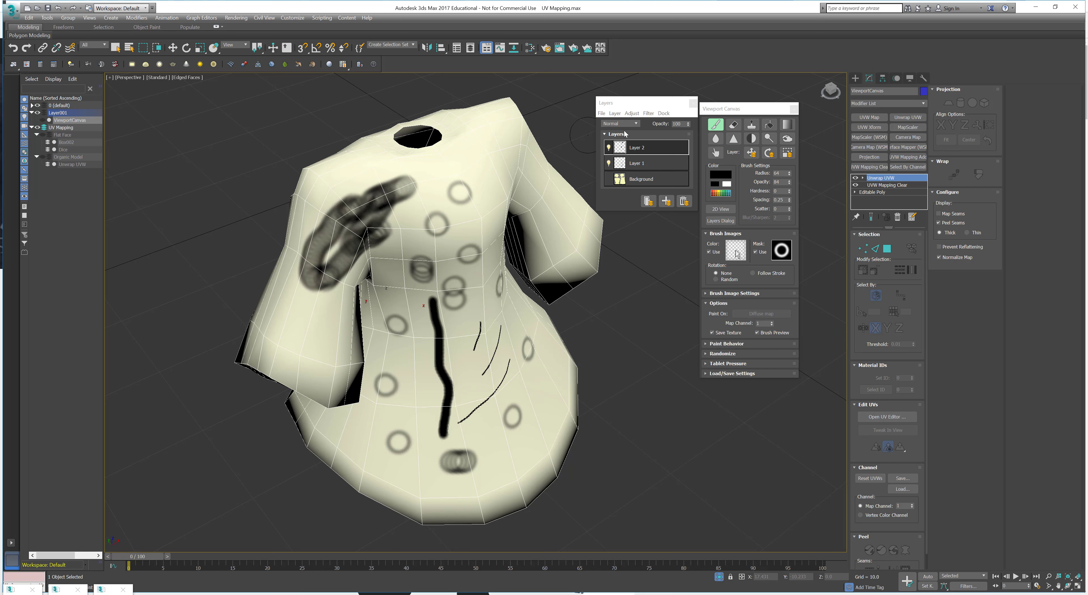
pyautogui.moveTo(688, 124); pyautogui.dragTo(688, 133)
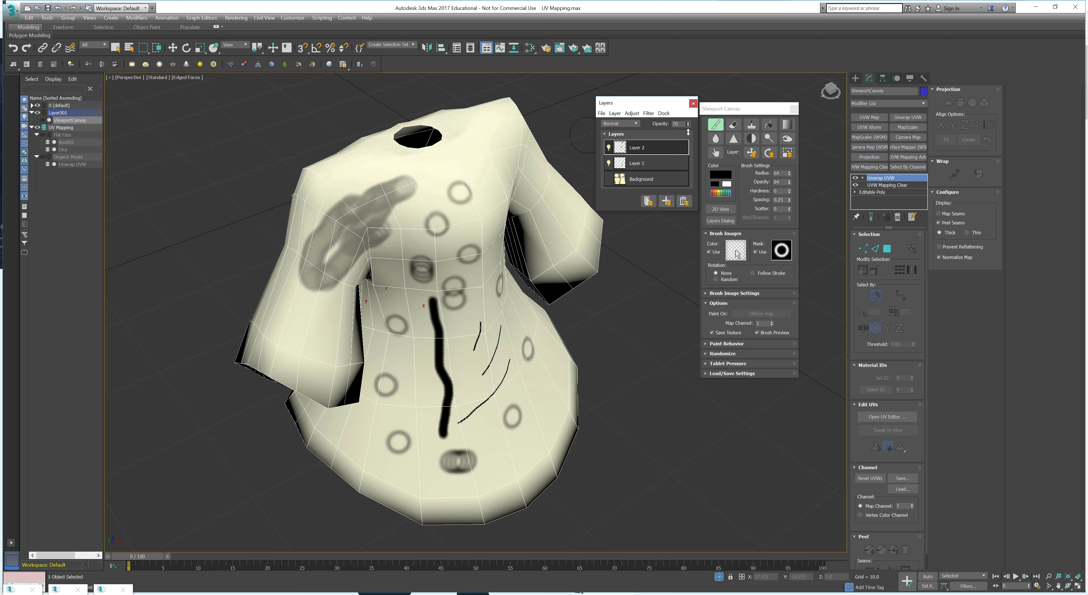
pyautogui.click(587, 216)
# Step: Paint light red strokes across the upper chest on Layer 2, and set the layer's opacity to 100
pyautogui.click(721, 193)
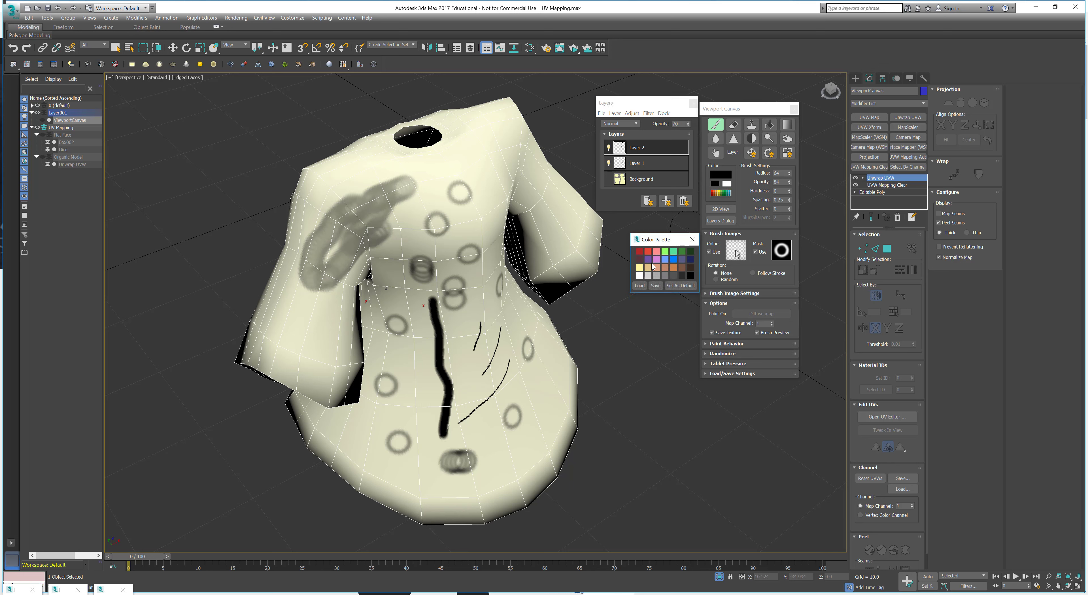
pyautogui.click(648, 251)
pyautogui.moveTo(429, 175)
pyautogui.mouseDown()
pyautogui.moveTo(458, 198)
pyautogui.moveTo(496, 159)
pyautogui.mouseUp()
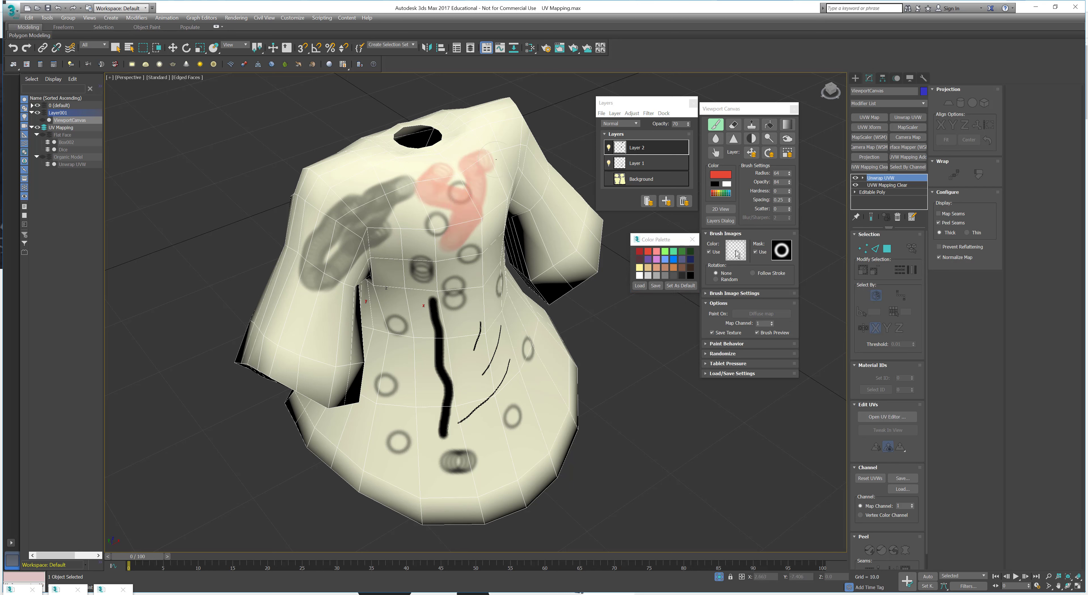
pyautogui.moveTo(688, 124); pyautogui.dragTo(692, 89)
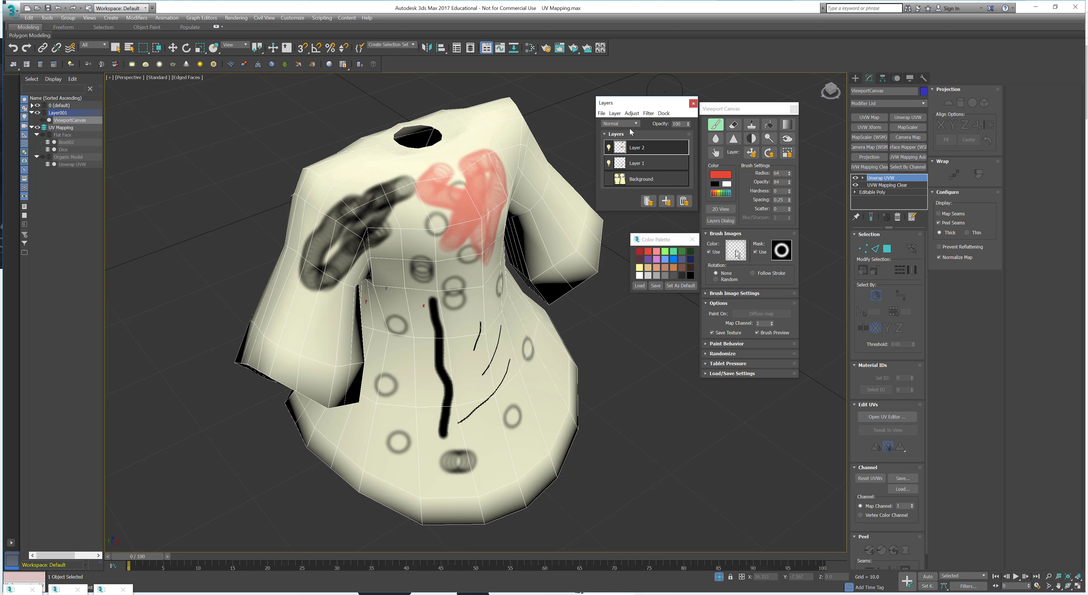
# Step: Try the Multiply blending mode on Layer 2, and set the layer to Color Burn
pyautogui.click(636, 124)
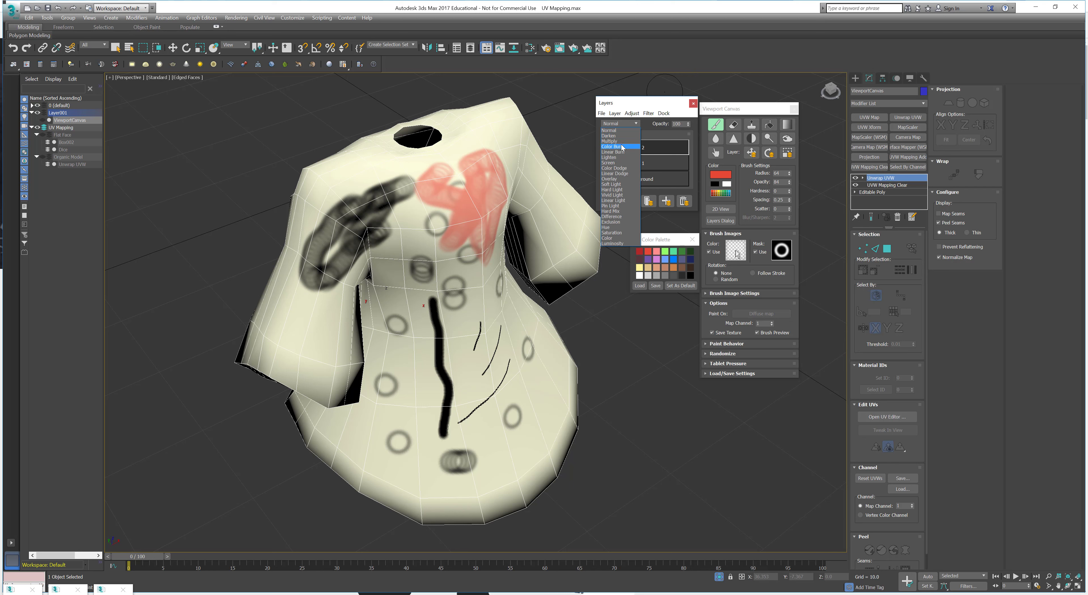
pyautogui.click(623, 141)
pyautogui.click(634, 125)
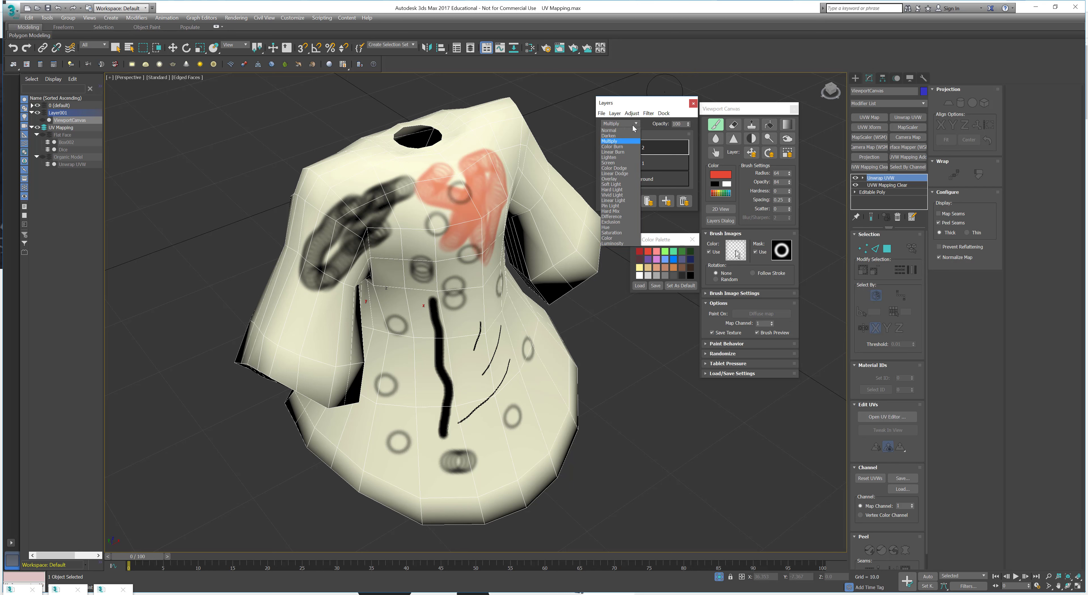
pyautogui.click(627, 147)
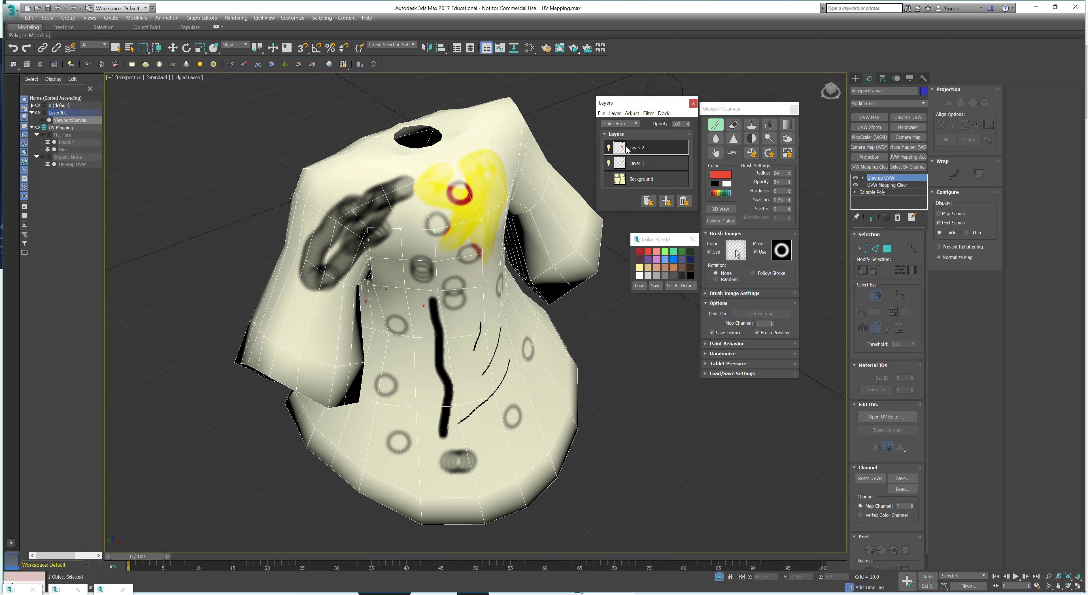
pyautogui.click(629, 124)
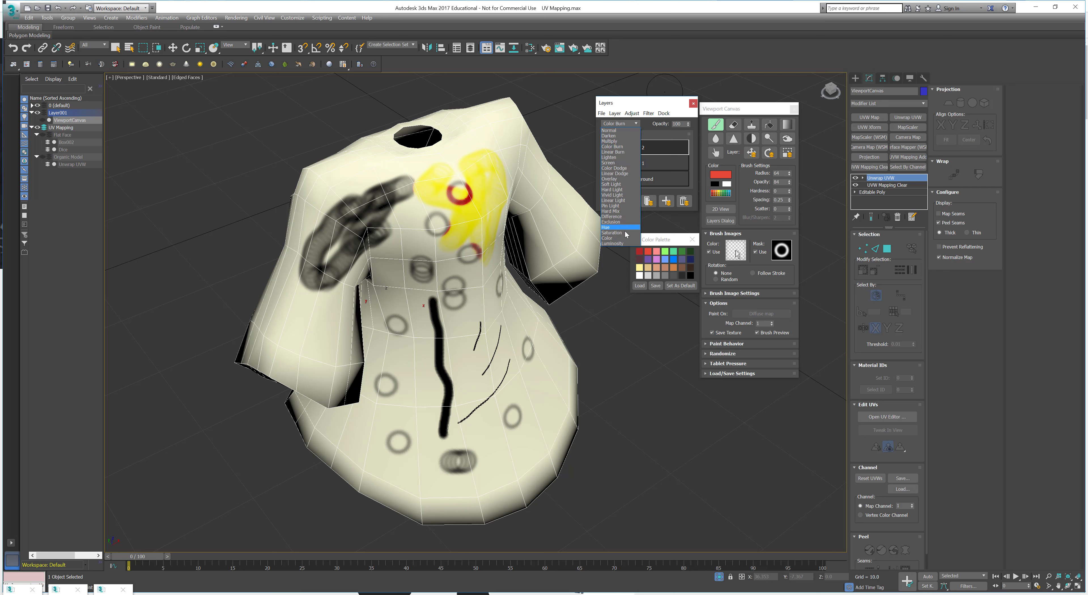
pyautogui.click(650, 117)
pyautogui.click(649, 117)
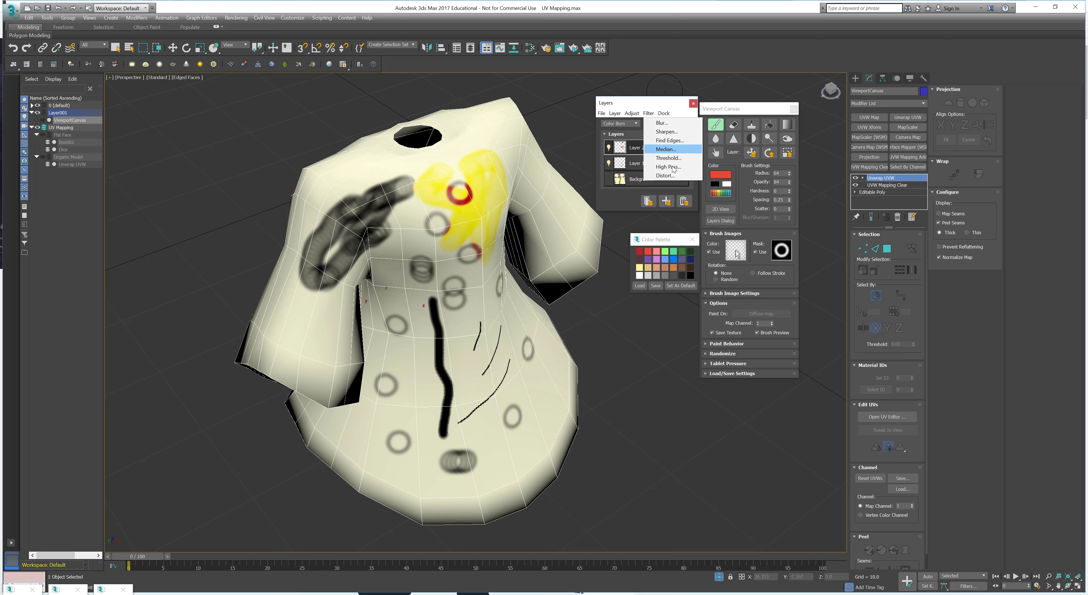
pyautogui.click(633, 202)
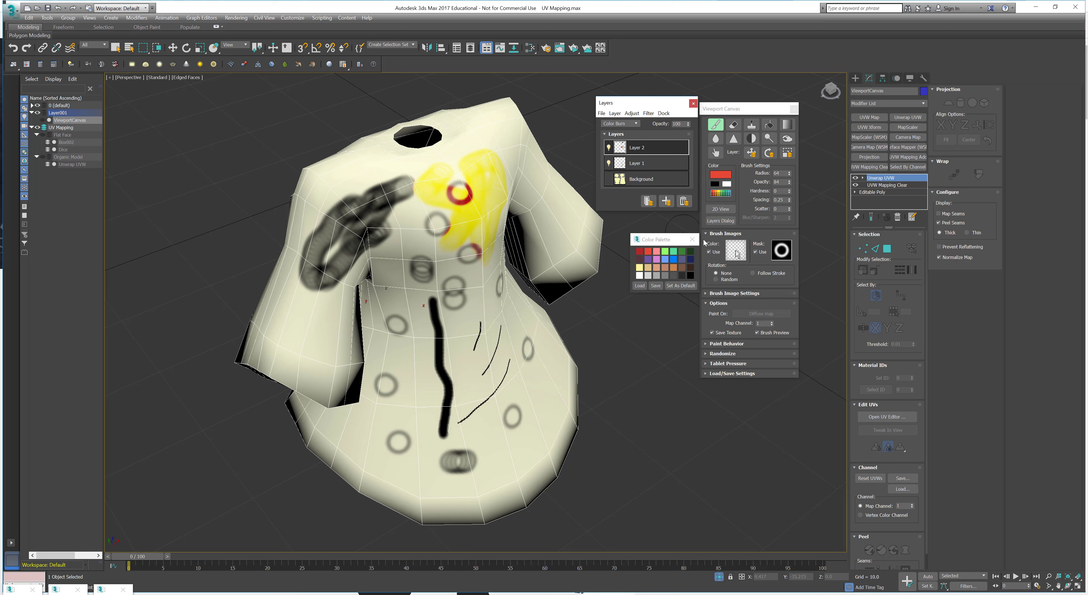
pyautogui.click(694, 240)
pyautogui.click(692, 240)
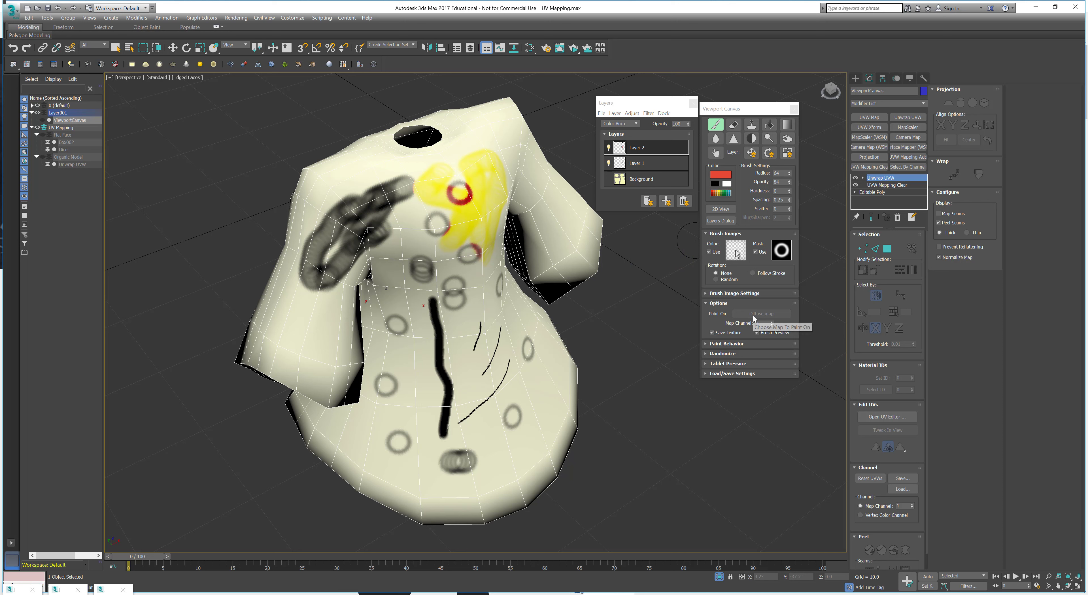
pyautogui.click(739, 375)
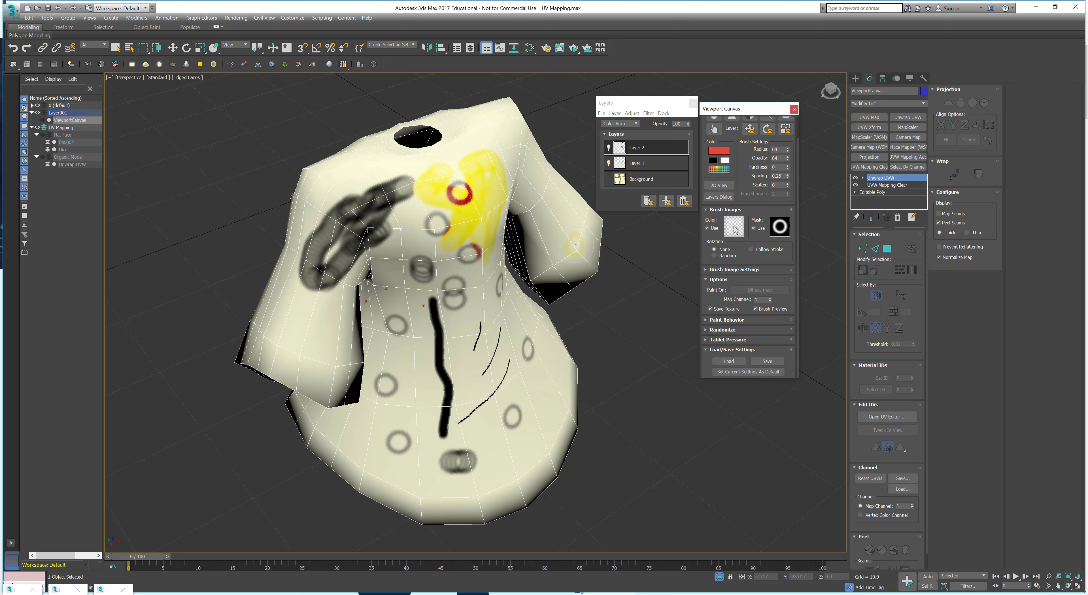
# Step: Stop painting and save the layered shirt texture as a PSD file named temp.bmp in the images folder
pyautogui.click(692, 104)
pyautogui.rightClick(414, 100)
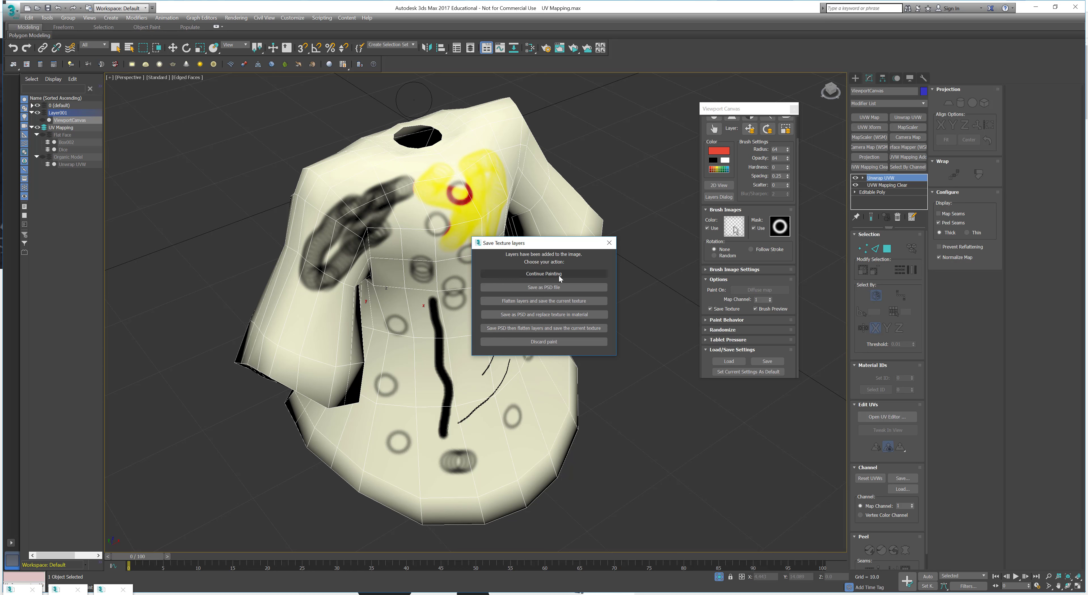
pyautogui.click(545, 288)
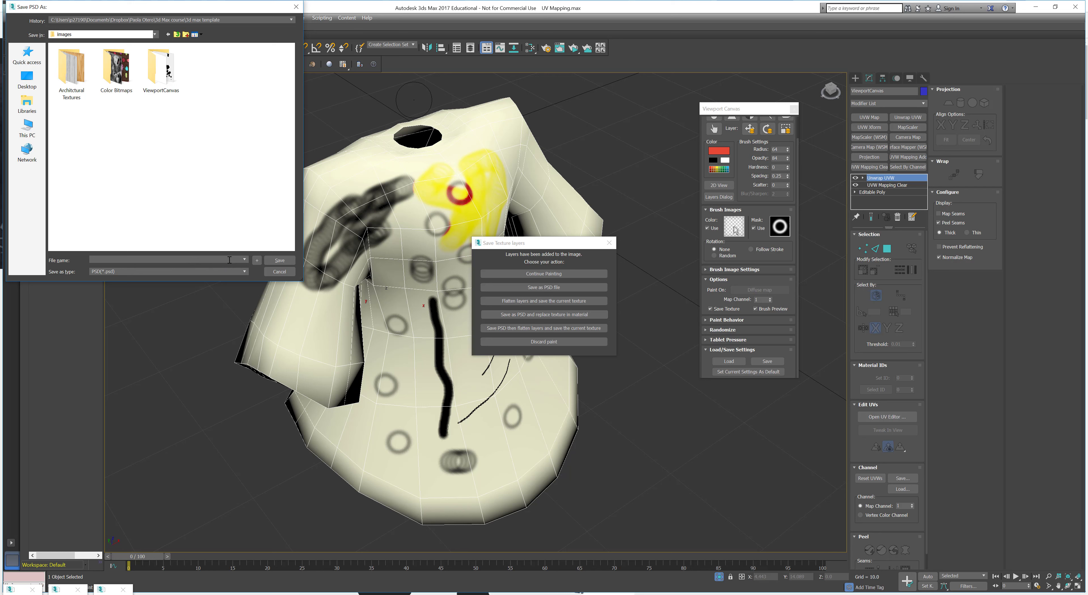
pyautogui.write('temp')
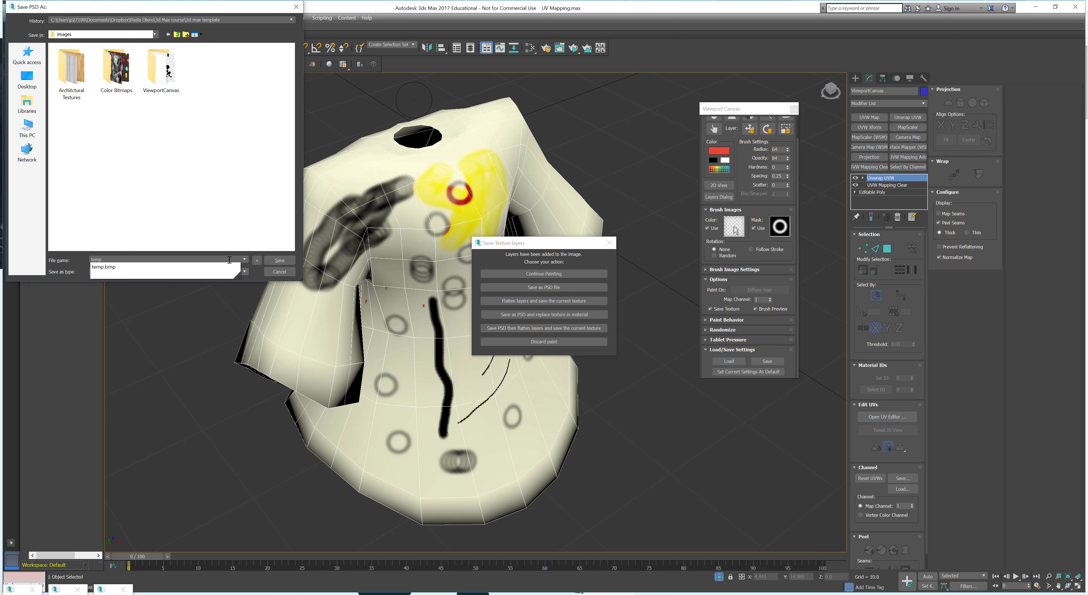
pyautogui.click(213, 267)
pyautogui.click(280, 260)
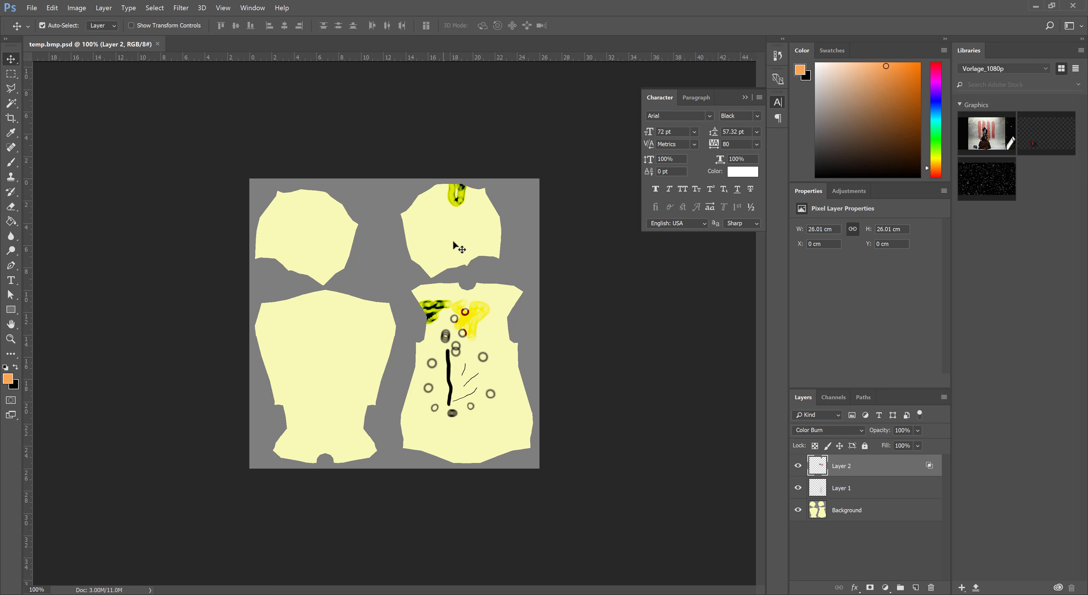
# Step: Switch to Photoshop, paint broad soft orange strokes over the Background layer of temp.bmp.psd with a 303 px brush, and save the file
pyautogui.click(262, 230)
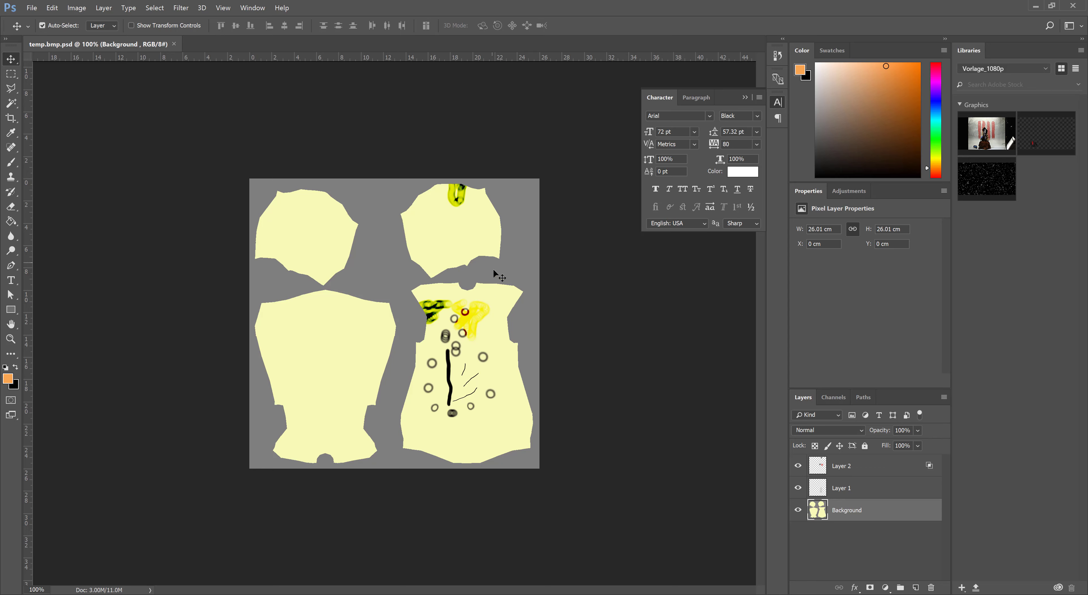
pyautogui.press('b')
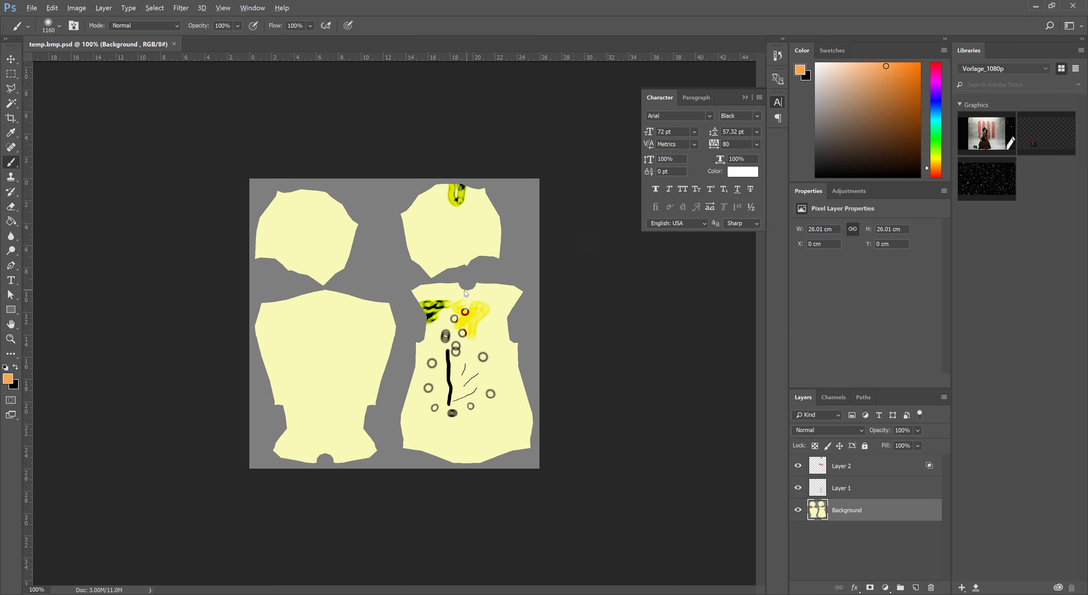
pyautogui.keyDown('alt'); pyautogui.moveTo(465, 290); pyautogui.dragTo(322, 305, button='right'); pyautogui.keyUp('alt')
pyautogui.keyDown('alt'); pyautogui.moveTo(366, 259); pyautogui.dragTo(279, 267, button='right'); pyautogui.keyUp('alt')
pyautogui.moveTo(346, 236)
pyautogui.mouseDown()
pyautogui.moveTo(352, 250)
pyautogui.moveTo(304, 304)
pyautogui.moveTo(284, 398)
pyautogui.moveTo(359, 353)
pyautogui.moveTo(352, 438)
pyautogui.moveTo(389, 317)
pyautogui.moveTo(491, 316)
pyautogui.moveTo(425, 359)
pyautogui.moveTo(450, 418)
pyautogui.moveTo(465, 381)
pyautogui.mouseUp()
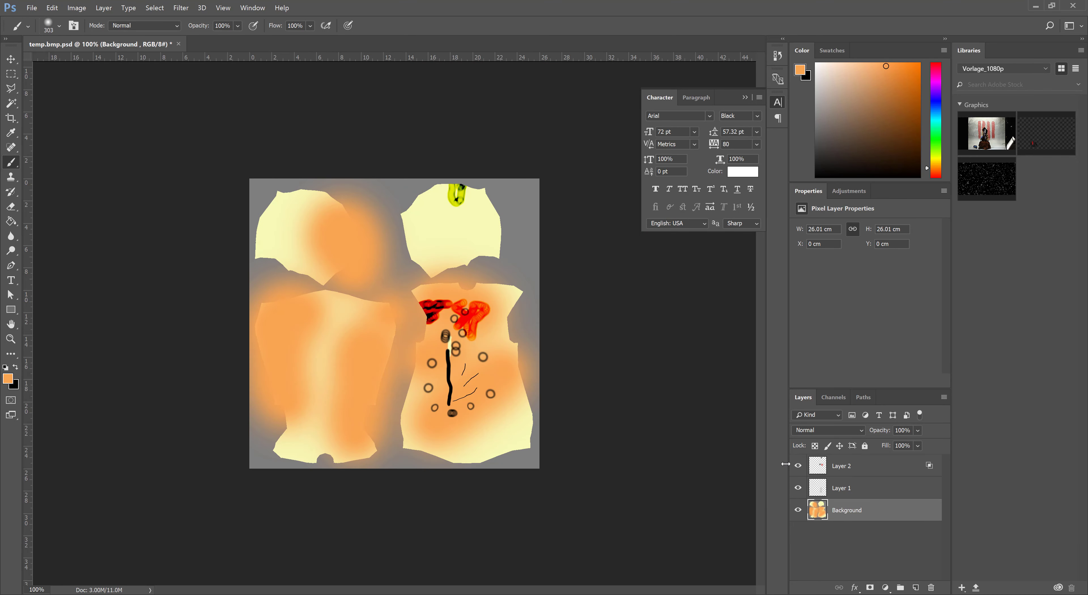
pyautogui.click(32, 7)
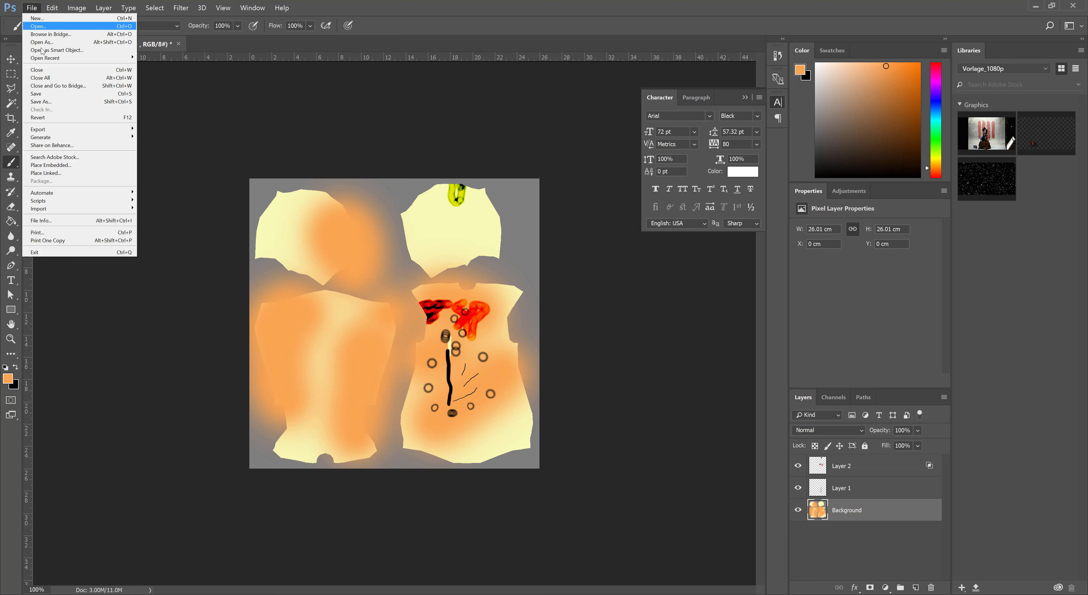
pyautogui.click(44, 95)
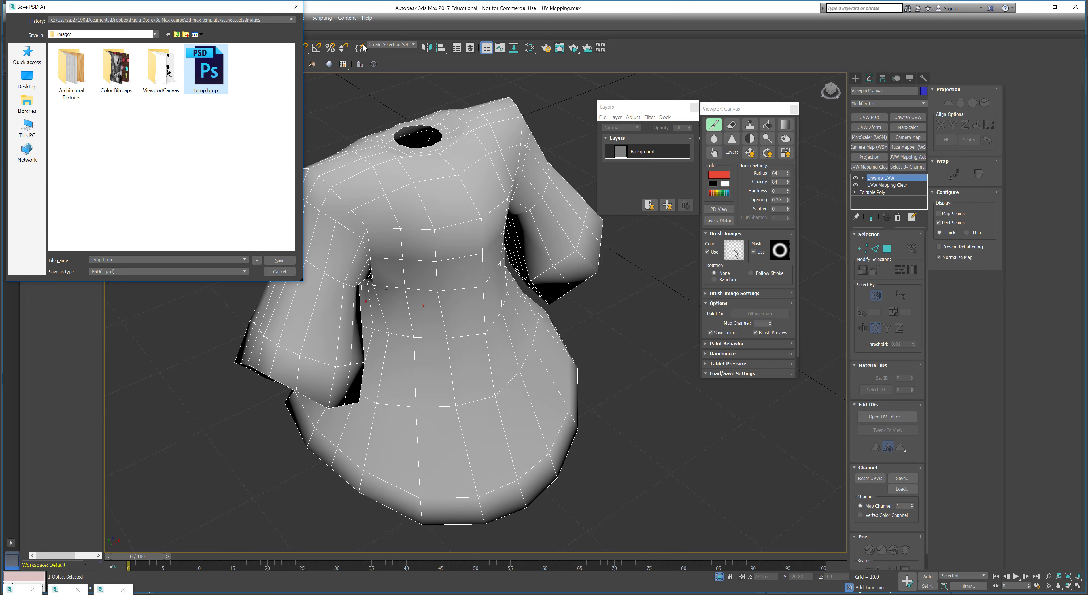
# Step: Return to 3ds Max, cancel the open PSD save, and leave painting mode, closing the Layers and Viewport Canvas windows
pyautogui.click(279, 272)
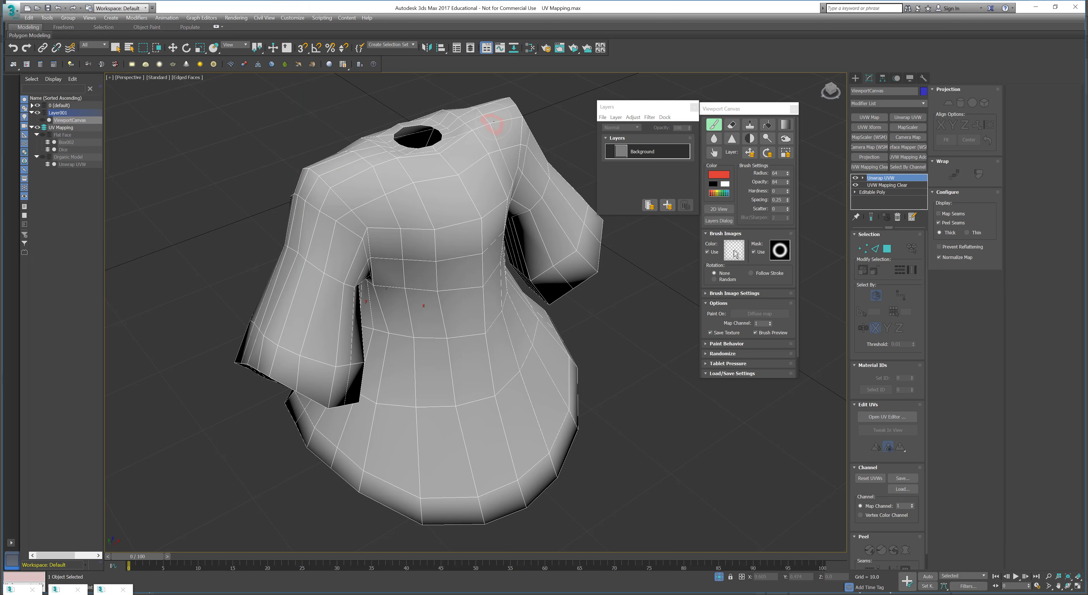
pyautogui.click(693, 106)
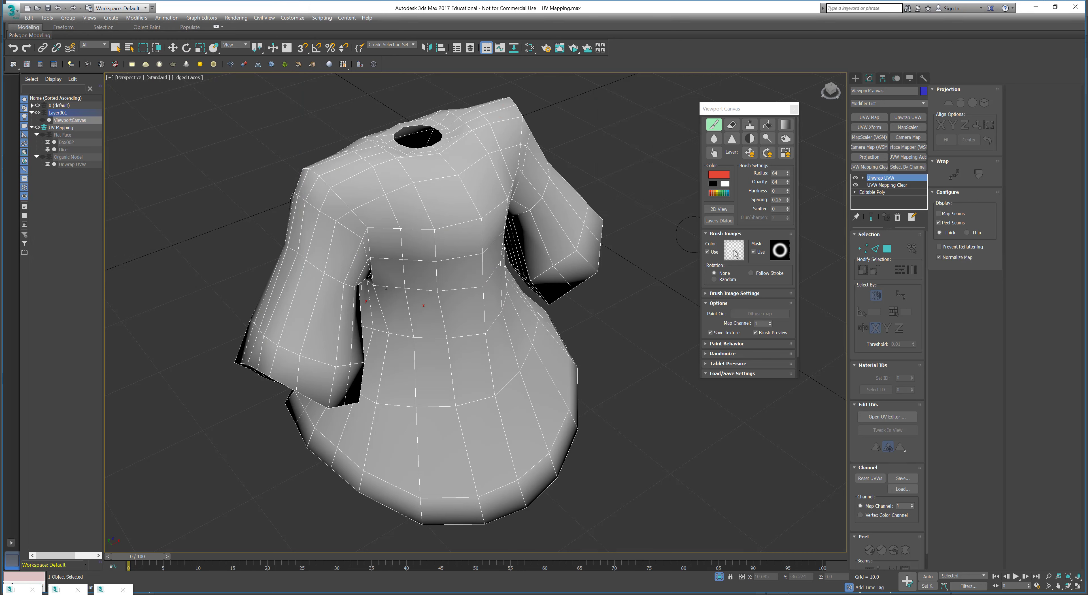
pyautogui.click(718, 220)
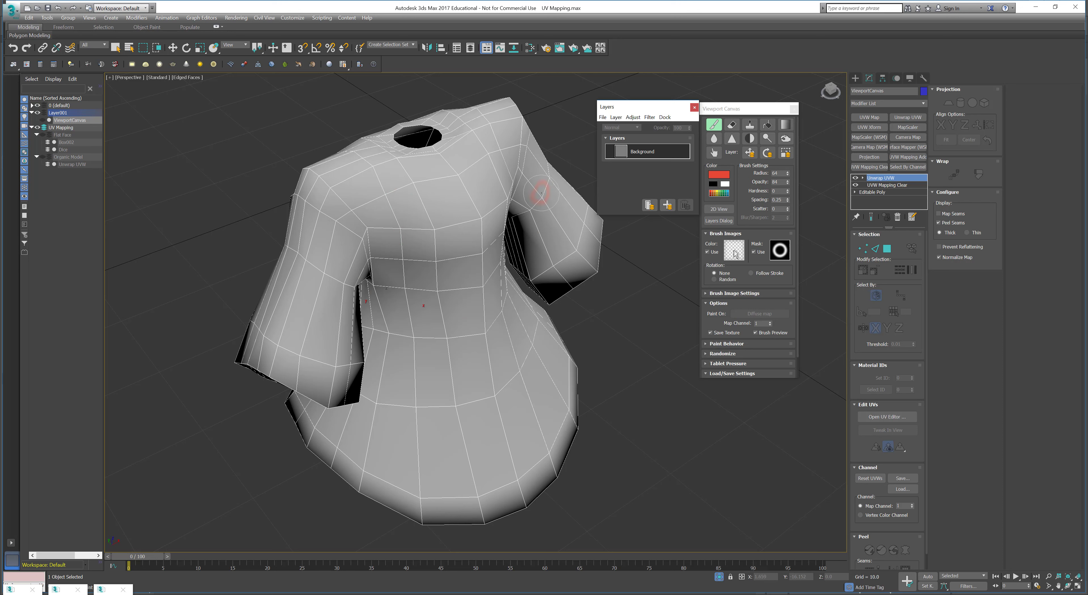
pyautogui.rightClick(556, 133)
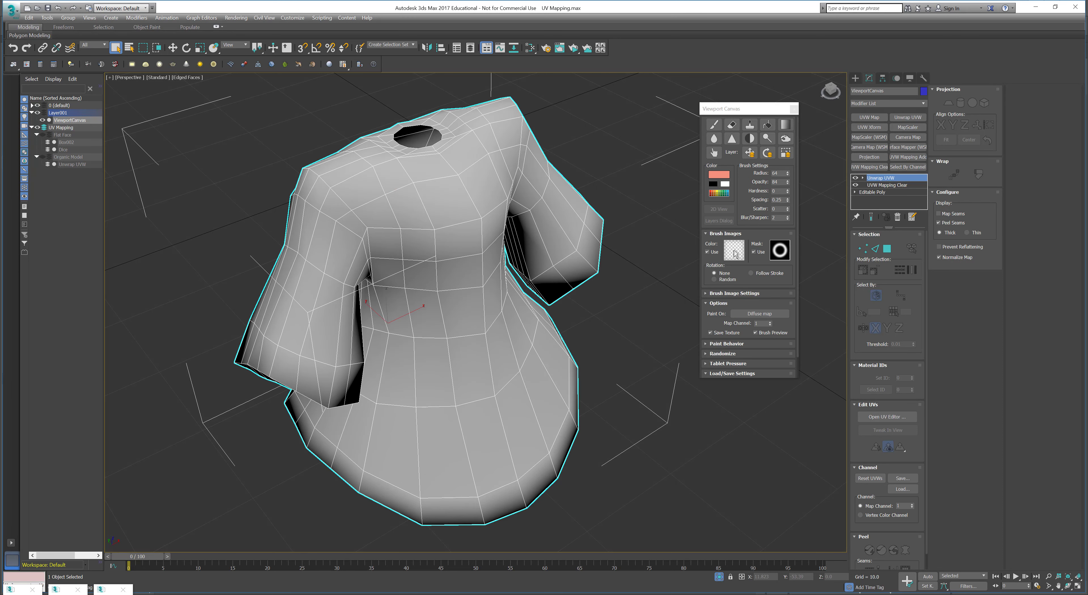
pyautogui.click(793, 109)
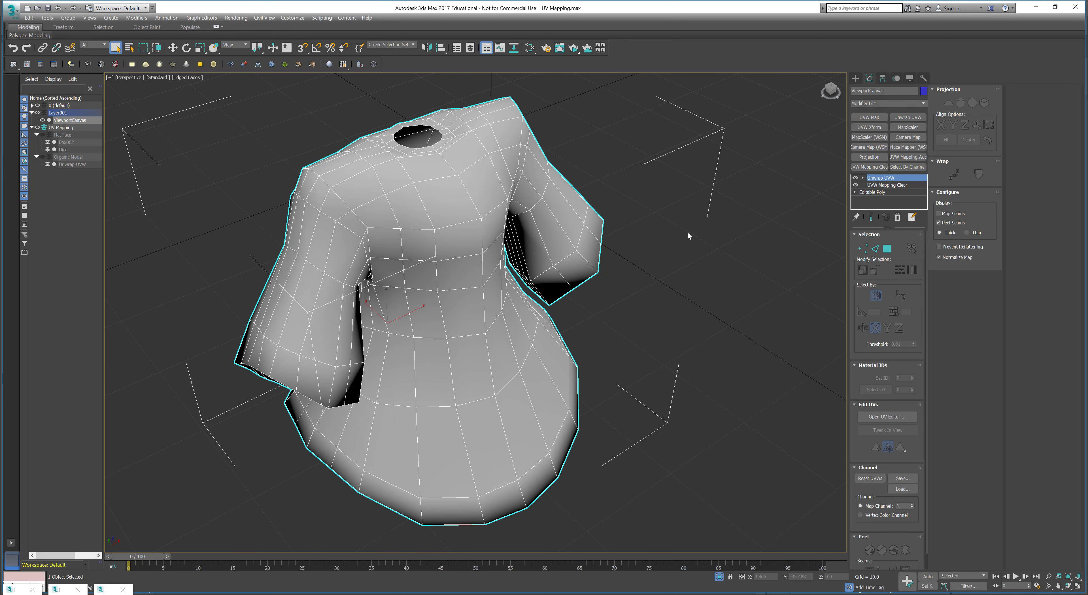